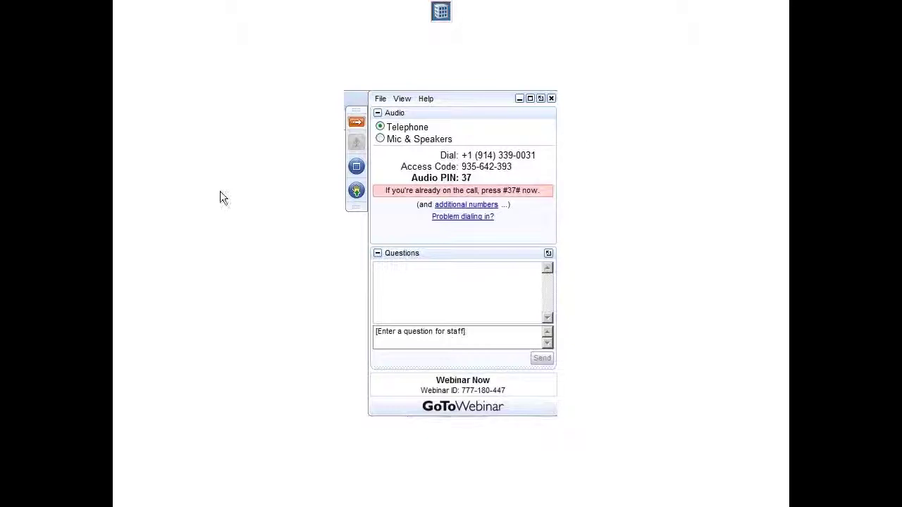
click(357, 191)
click(357, 191)
click(357, 193)
click(356, 192)
click(357, 190)
Leave the slide show for Worldox GX3 and list the active Training and Support profile group through Direct Access
key(Escape)
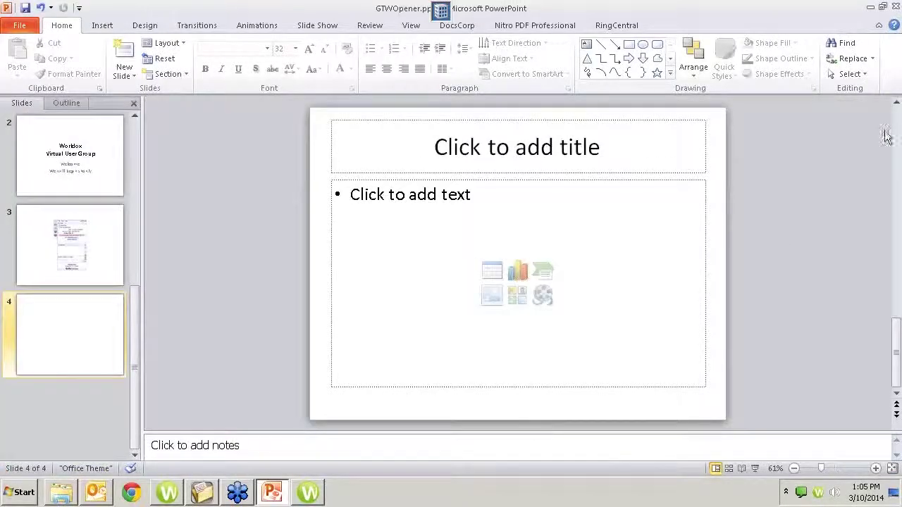
click(308, 492)
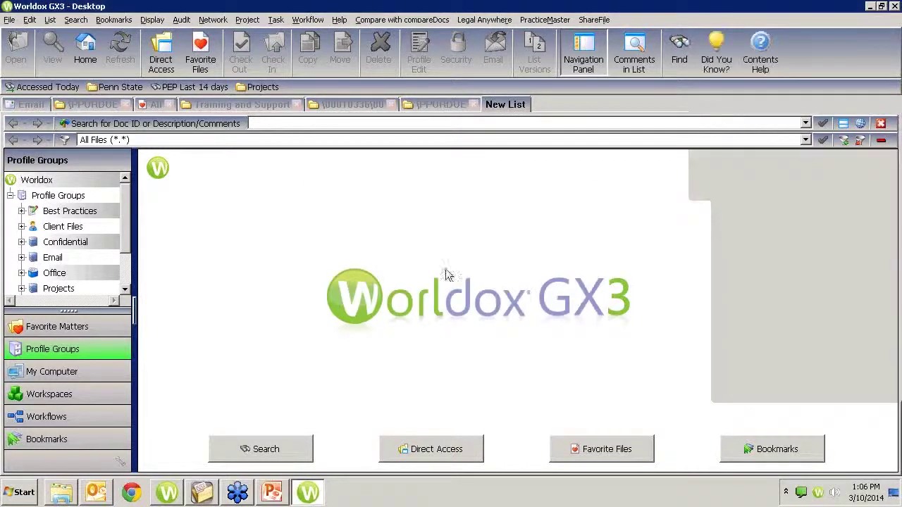
click(426, 445)
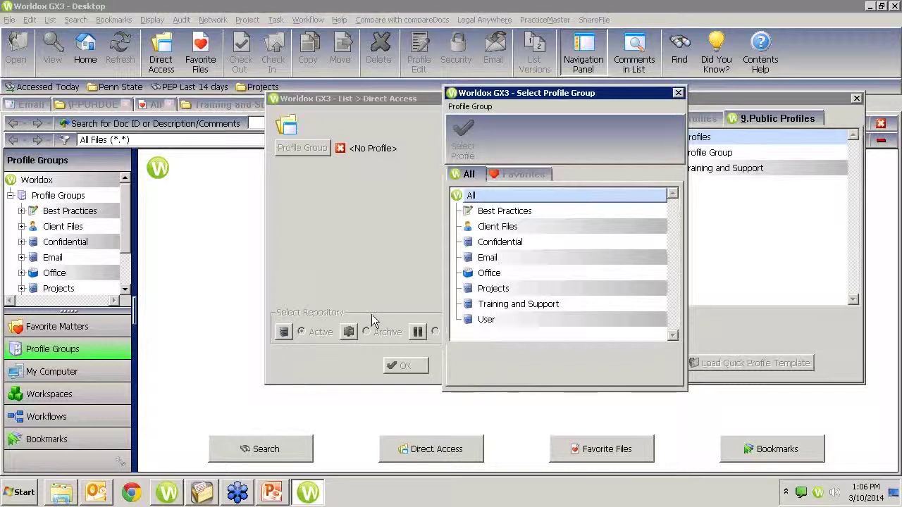
click(493, 307)
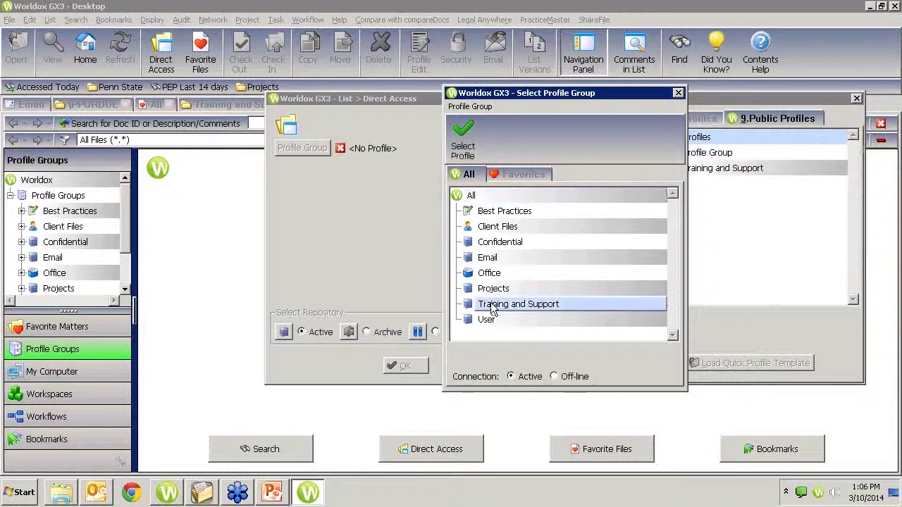
double_click(492, 307)
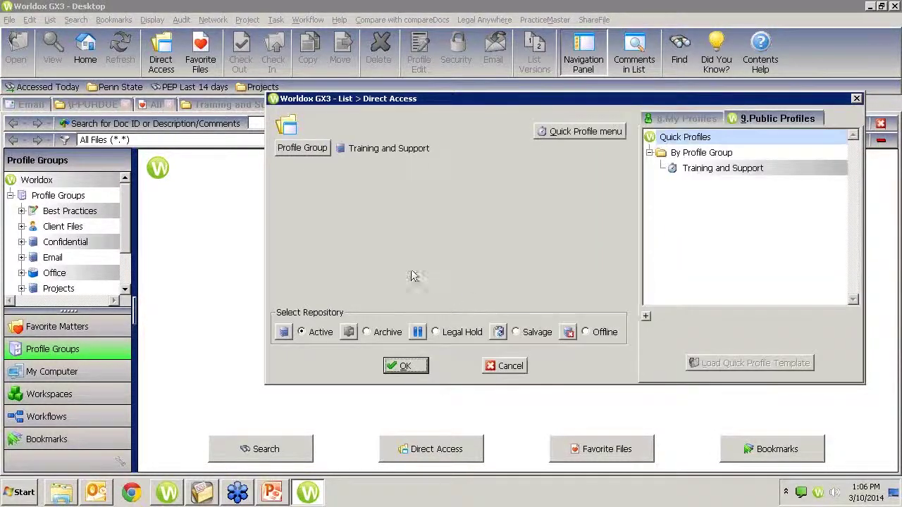
click(402, 366)
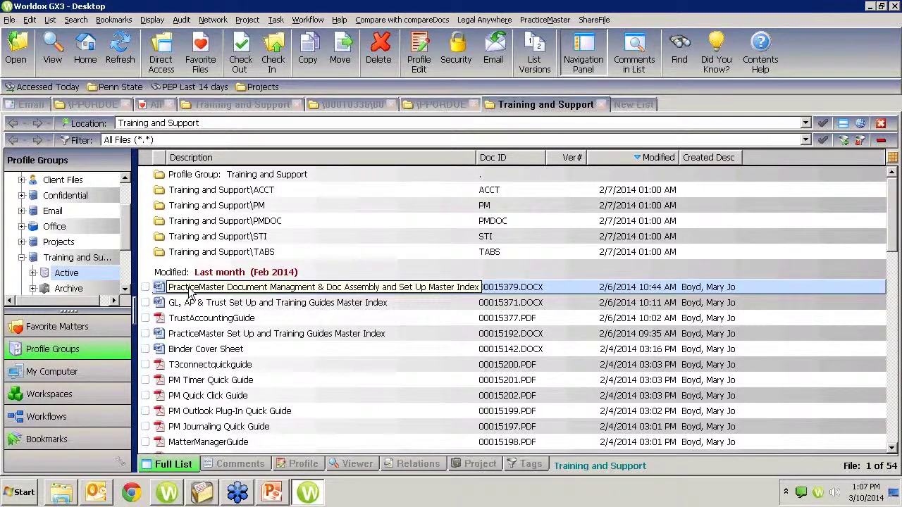
View the files related to the PracticeMaster Document Management master index and to the GL, AP & Trust master index
click(409, 468)
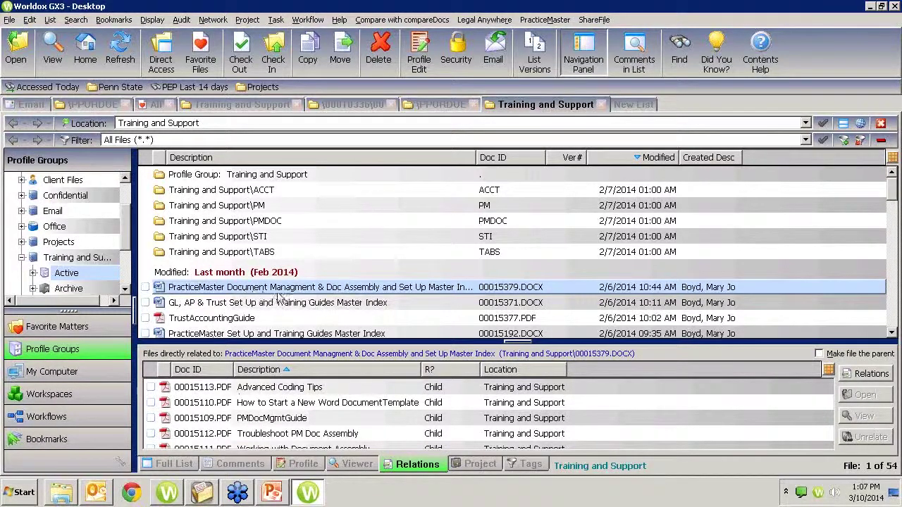
click(244, 304)
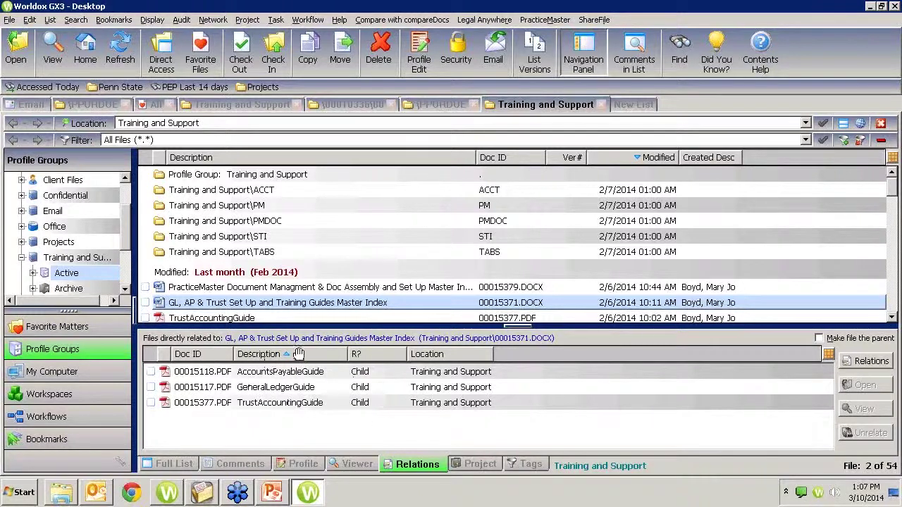
Examine the relations of the PMCalendar, PM Outlook Plug-In and PM Journaling Quick Guides to see which parent document each has
click(893, 320)
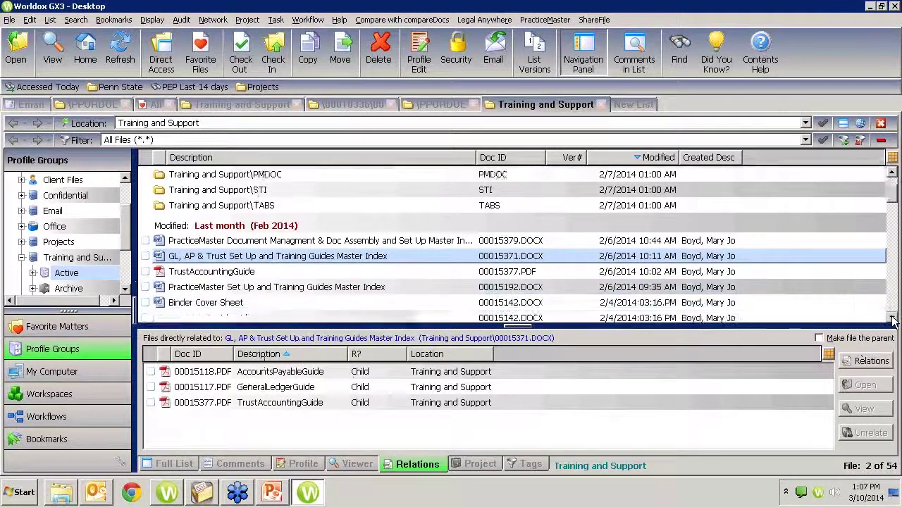
click(893, 320)
click(893, 320)
click(893, 320)
click(893, 320)
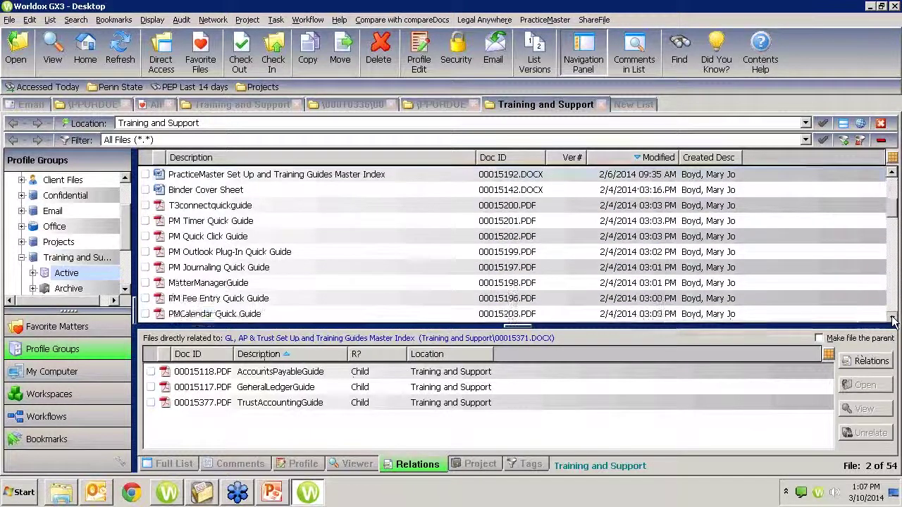
click(893, 320)
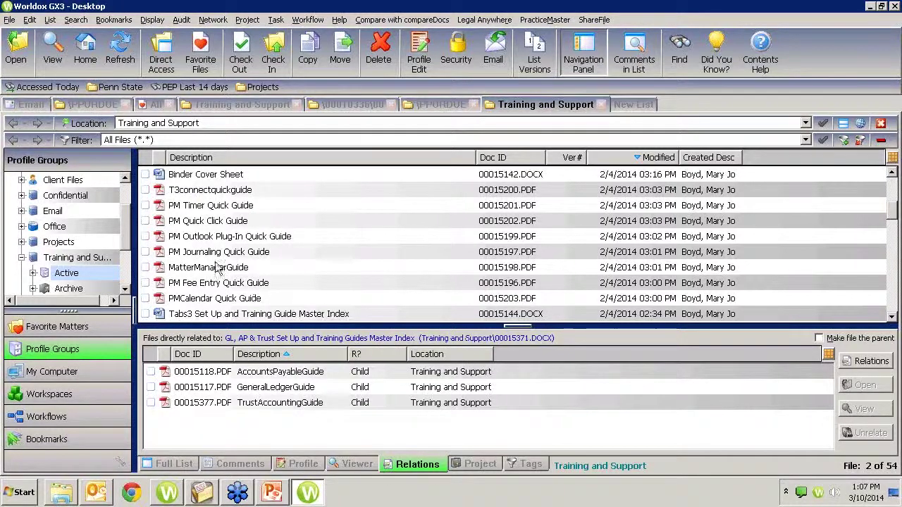
click(201, 190)
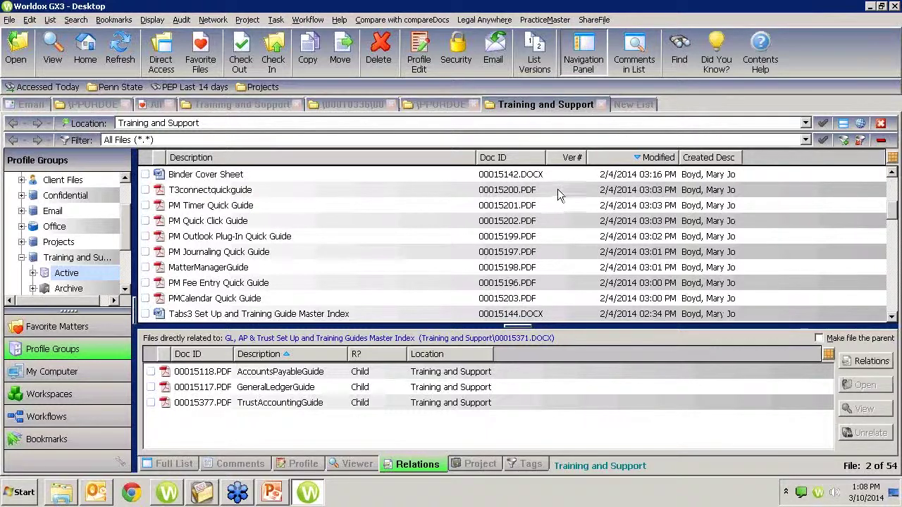
click(197, 299)
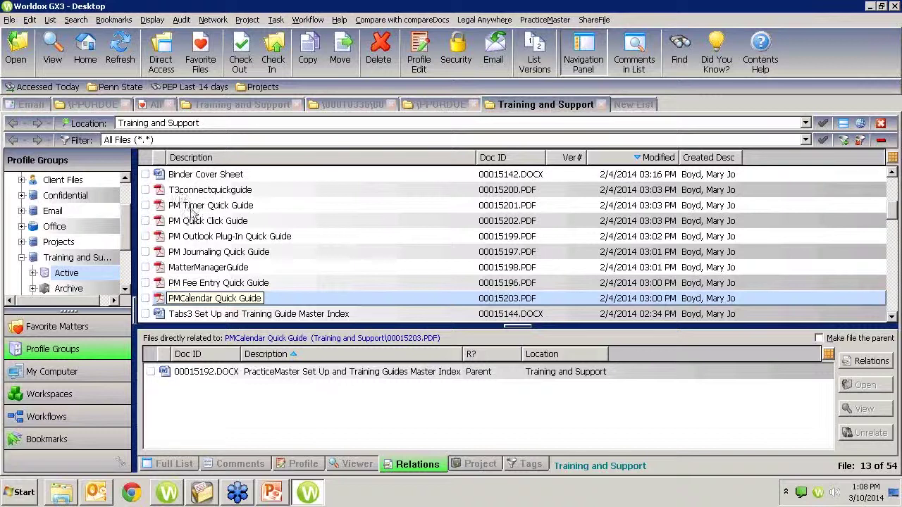
click(210, 238)
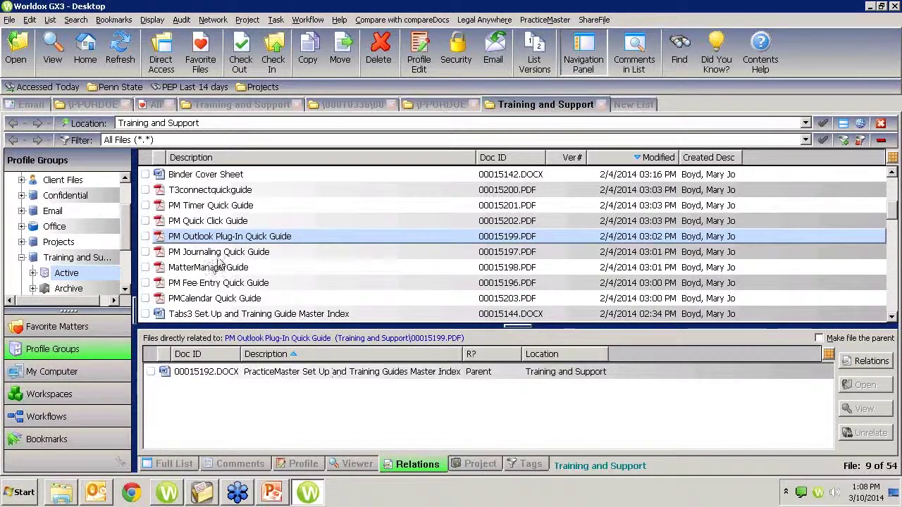
click(194, 253)
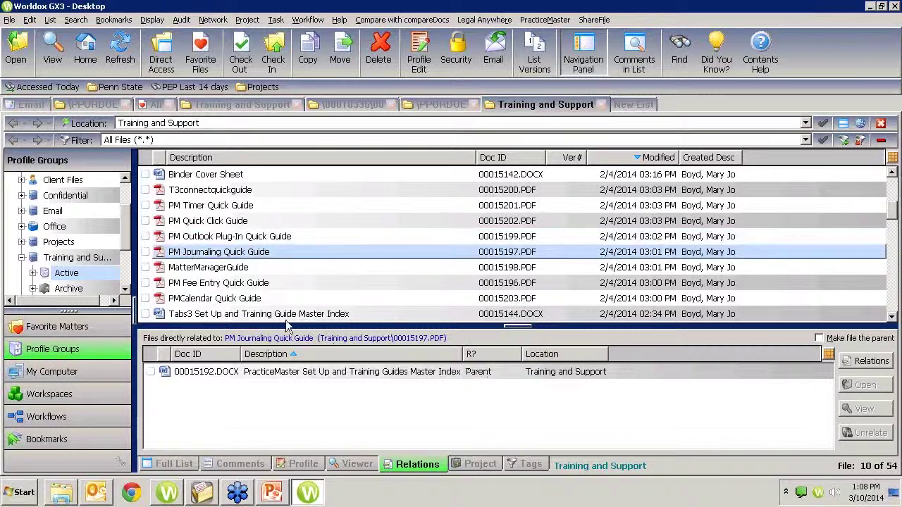
Check the PMQuickStartChecklist PDF and set it as the parent for new relations
click(891, 300)
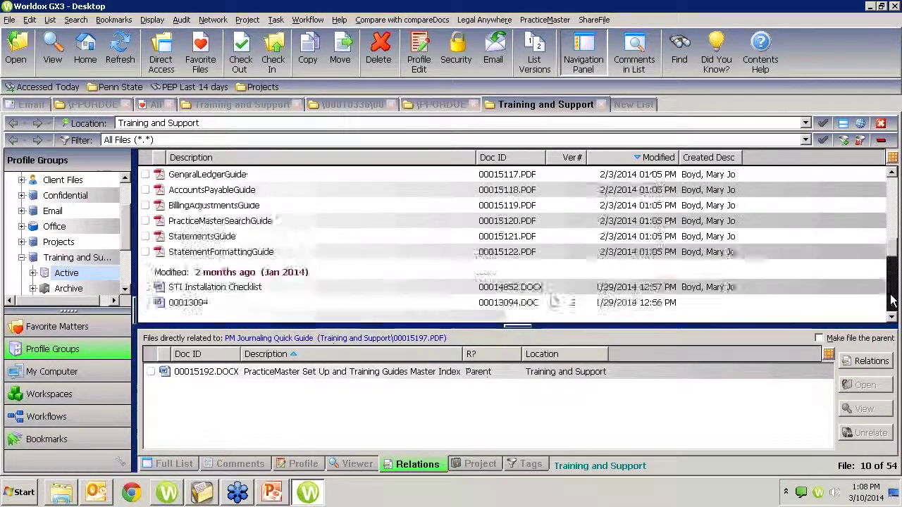
click(892, 299)
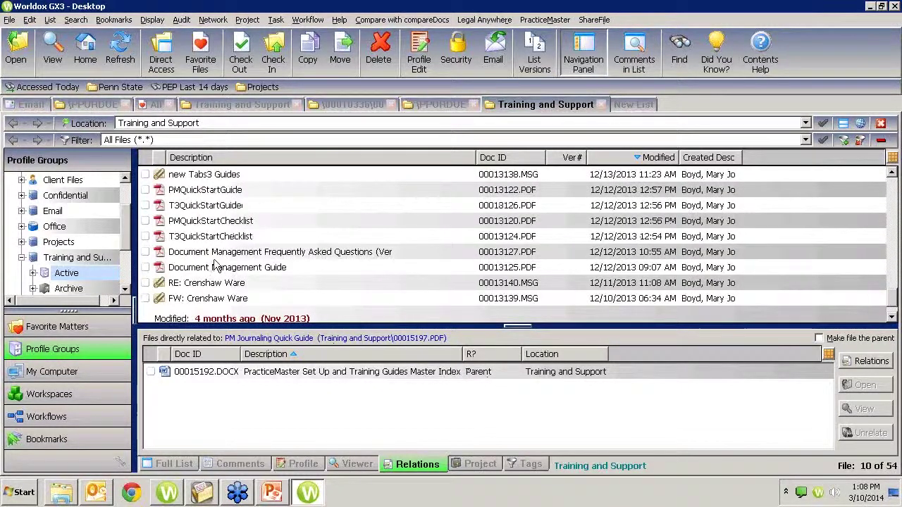
click(199, 223)
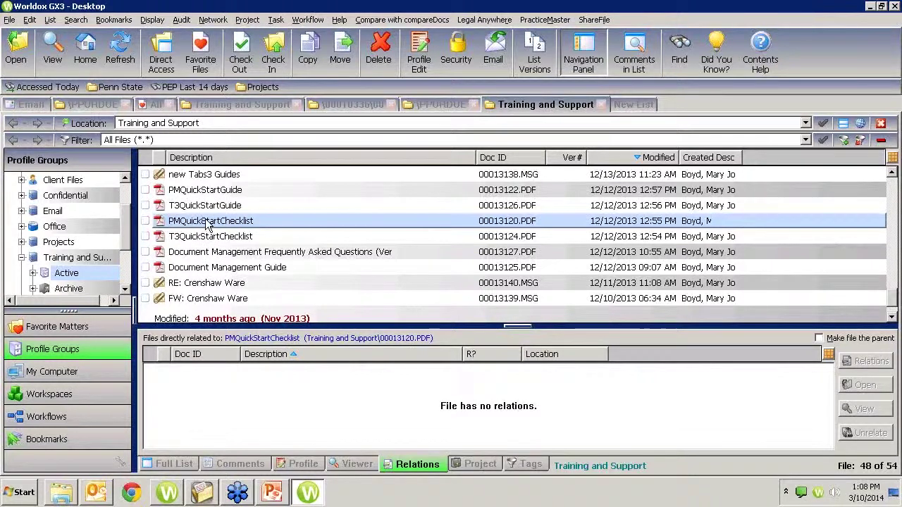
click(149, 223)
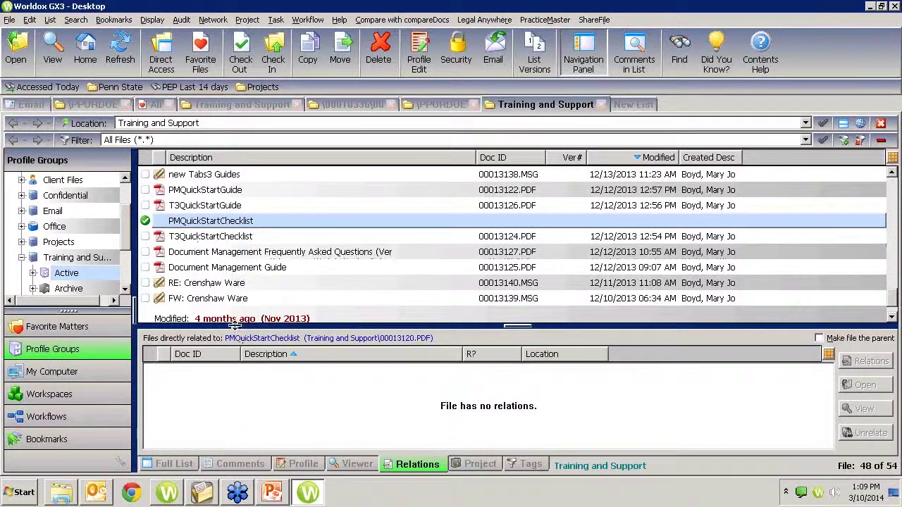
click(196, 241)
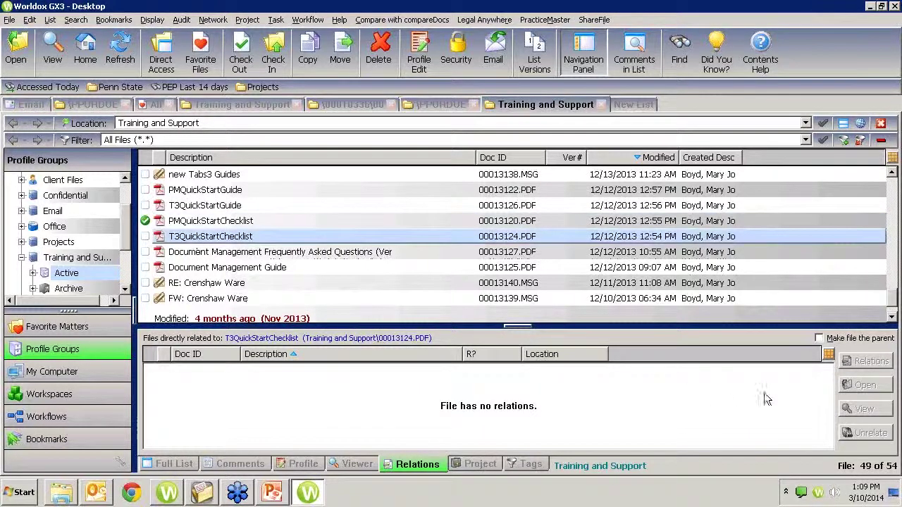
click(197, 222)
click(820, 339)
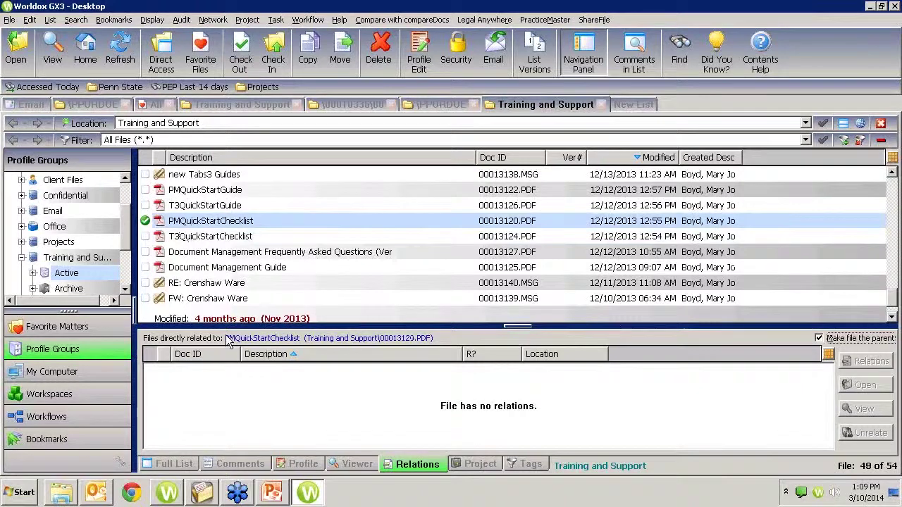
Try twice to relate T3QuickStartChecklist to PMQuickStartChecklist, continuing with the one checked file as the selection
click(186, 237)
drag(250, 356, 265, 381)
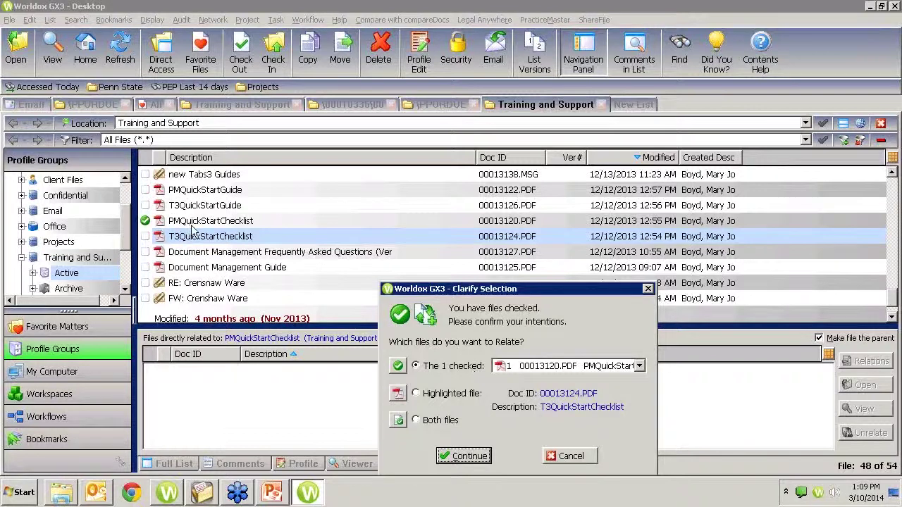
key(Return)
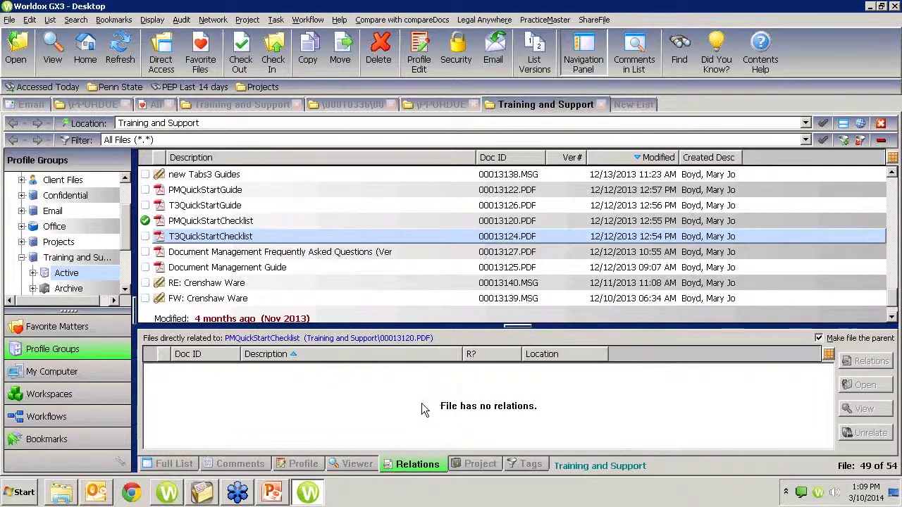
click(195, 223)
drag(195, 222, 339, 389)
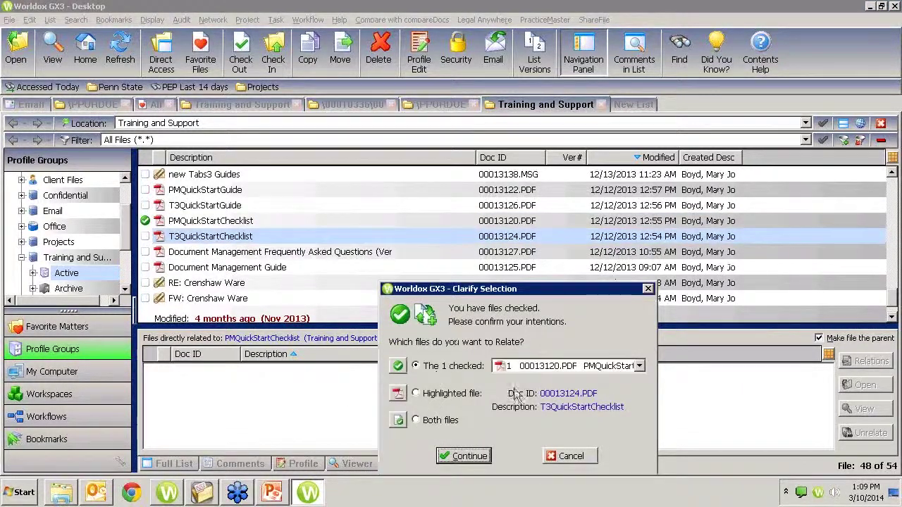
click(463, 456)
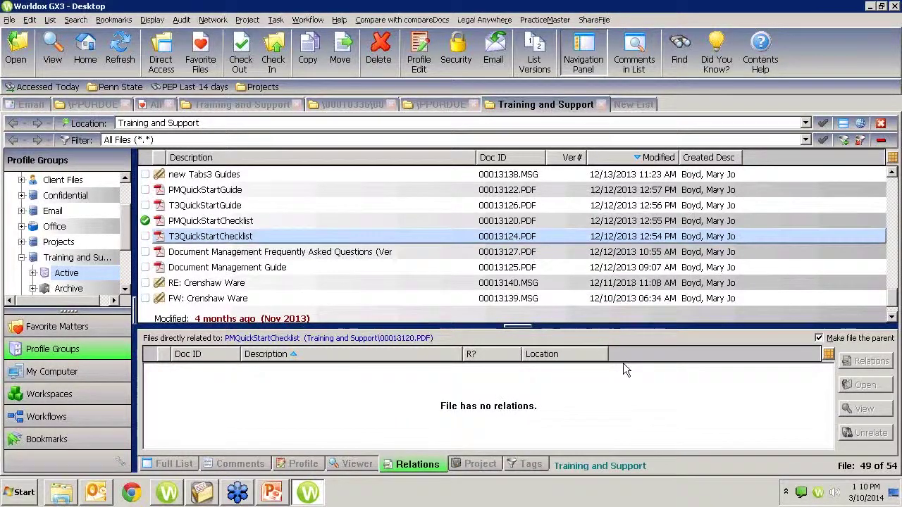
Turn off the option making the file the parent and retry relating T3QuickStartChecklist to PMQuickStartChecklist, continuing with the checked file
click(819, 339)
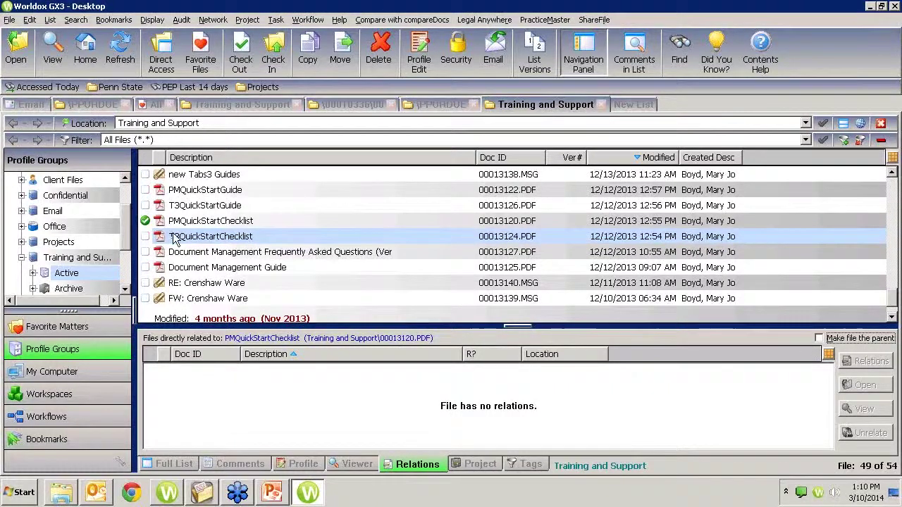
drag(175, 238, 304, 386)
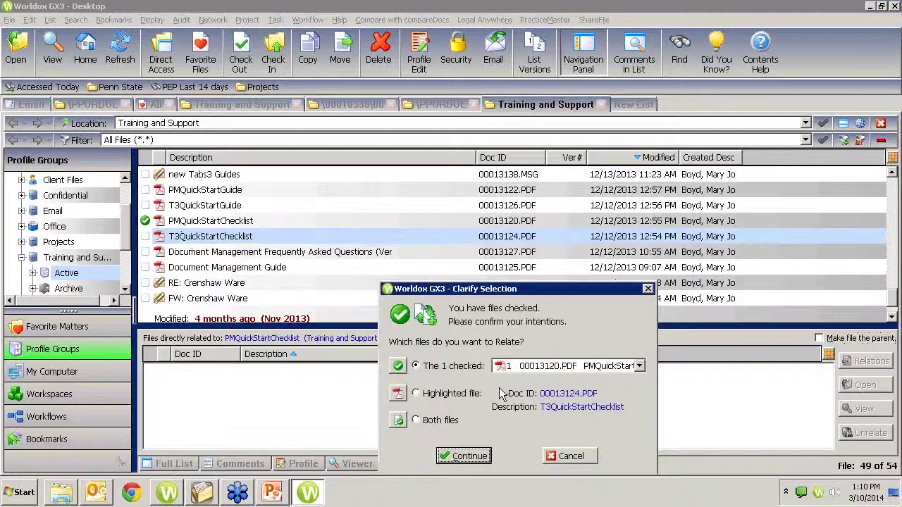
click(459, 456)
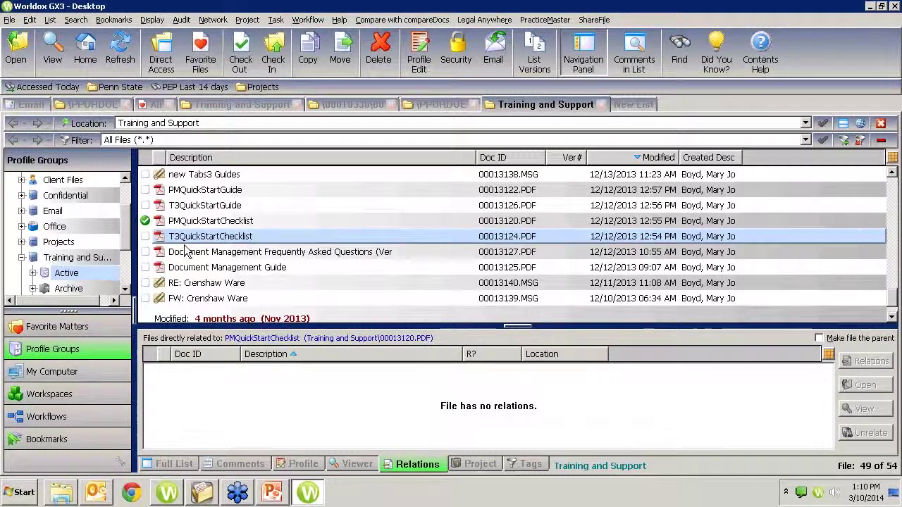
Show the relations of the Installation and Set Up Master Index document
scroll(185, 240, up, 3)
scroll(185, 239, up, 3)
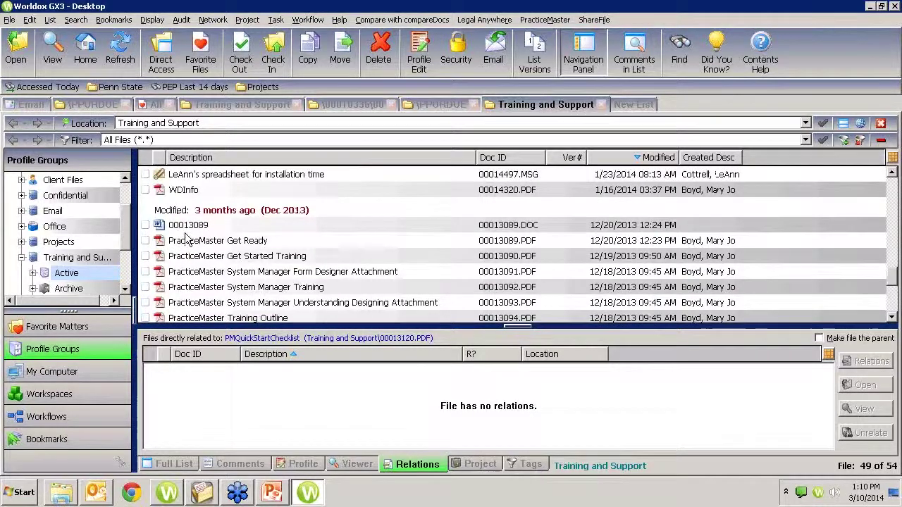
scroll(187, 239, up, 3)
scroll(186, 223, up, 3)
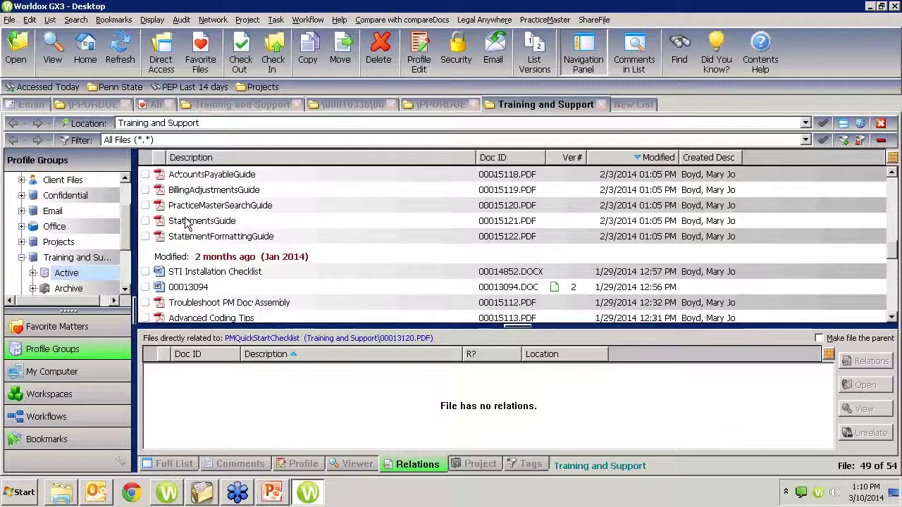
scroll(186, 223, up, 2)
scroll(187, 223, up, 2)
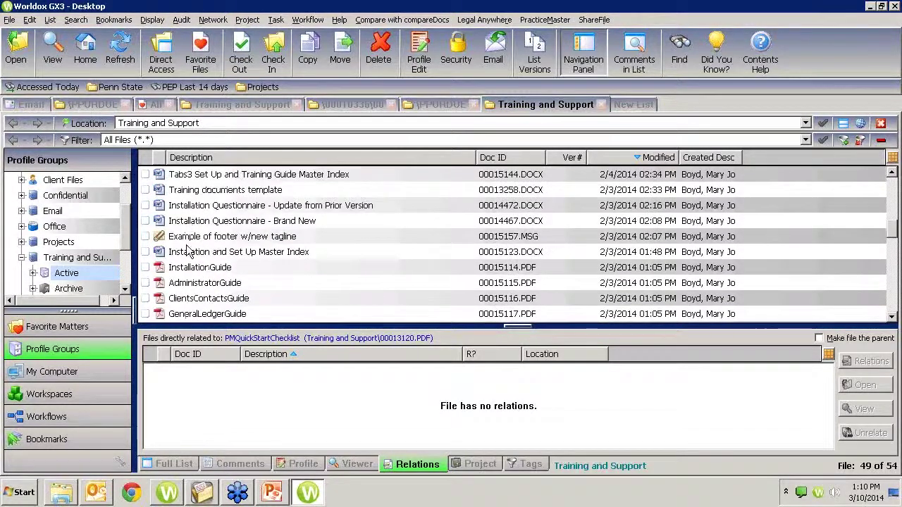
click(189, 252)
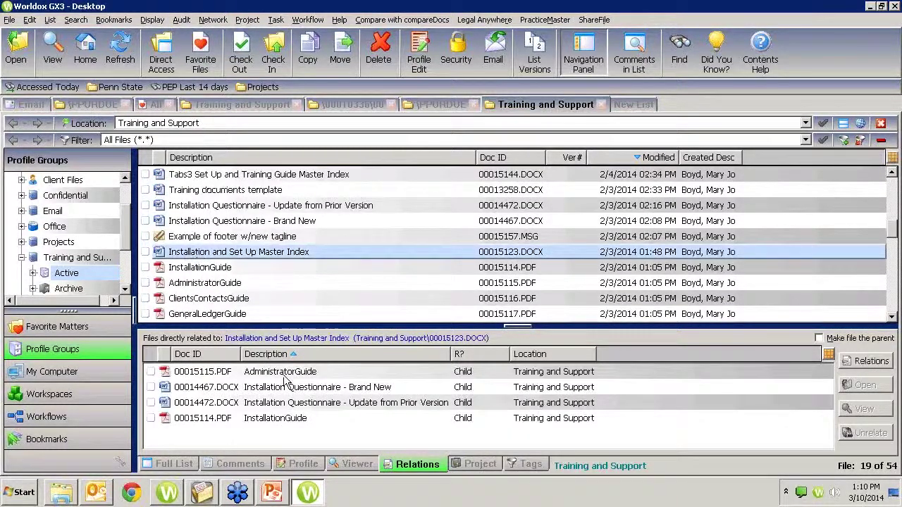
List the master index's related files in the current tab instead of a new one, and show its relations there
click(869, 362)
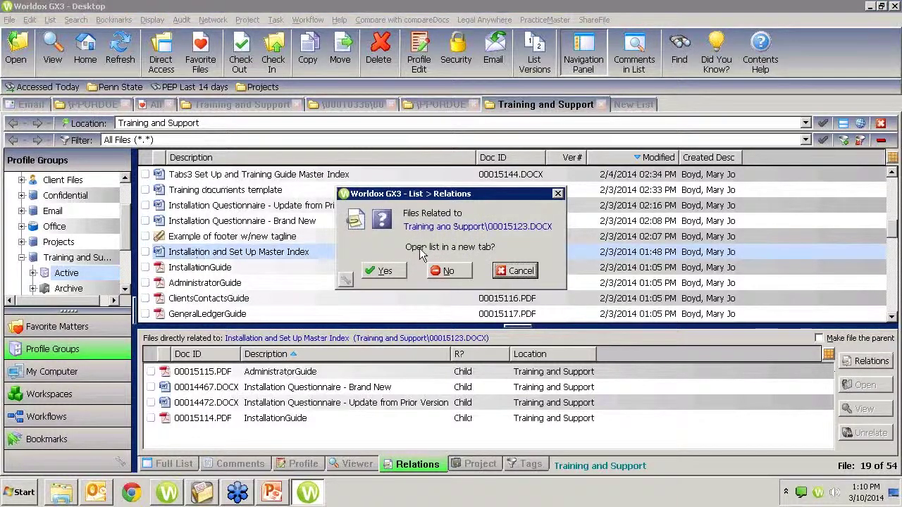
click(446, 271)
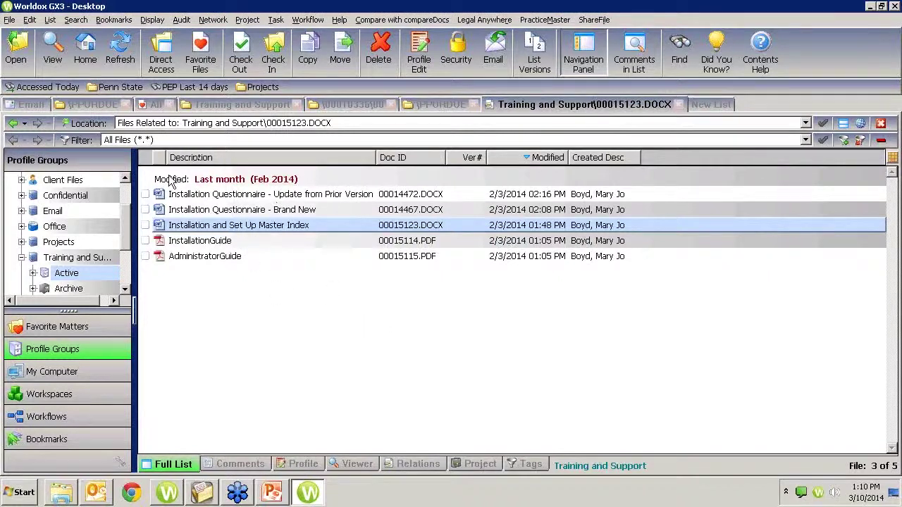
click(417, 463)
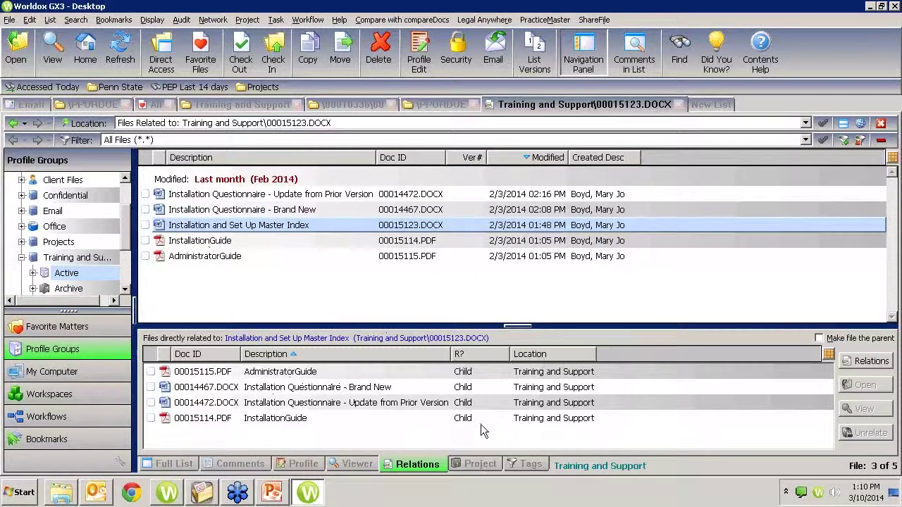
Open the related InstallationGuide PDF, return to Worldox, and reselect the guide in the master index's related files
click(276, 420)
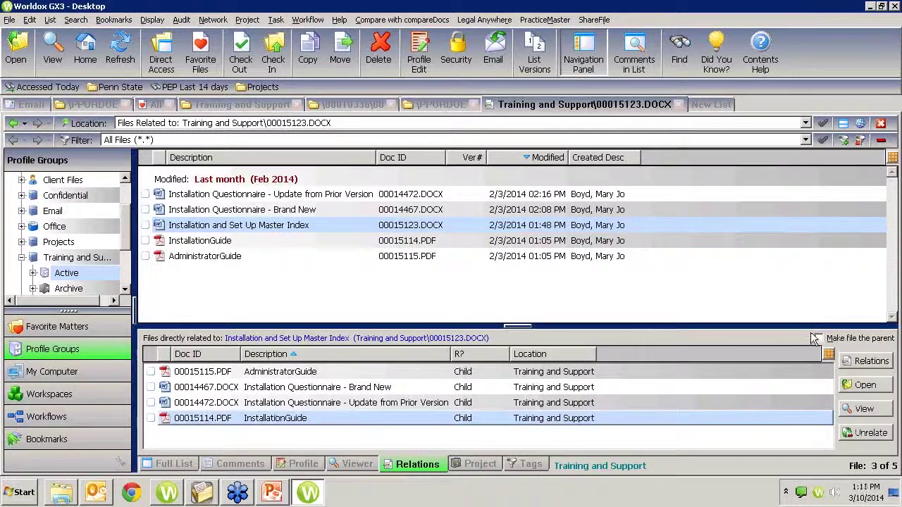
click(863, 384)
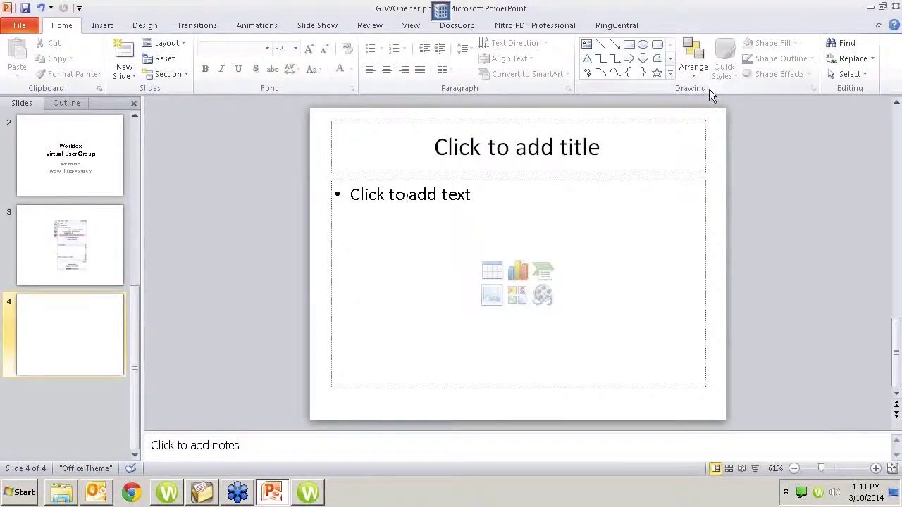
click(870, 7)
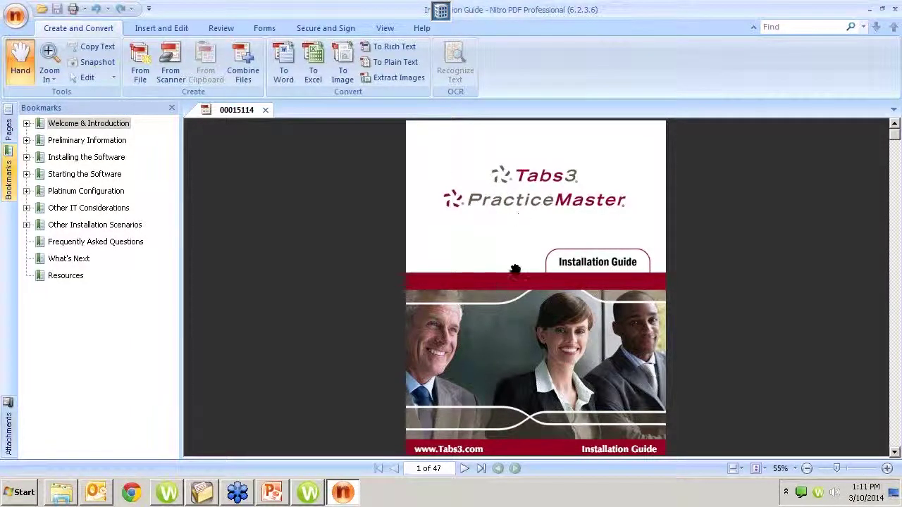
click(867, 12)
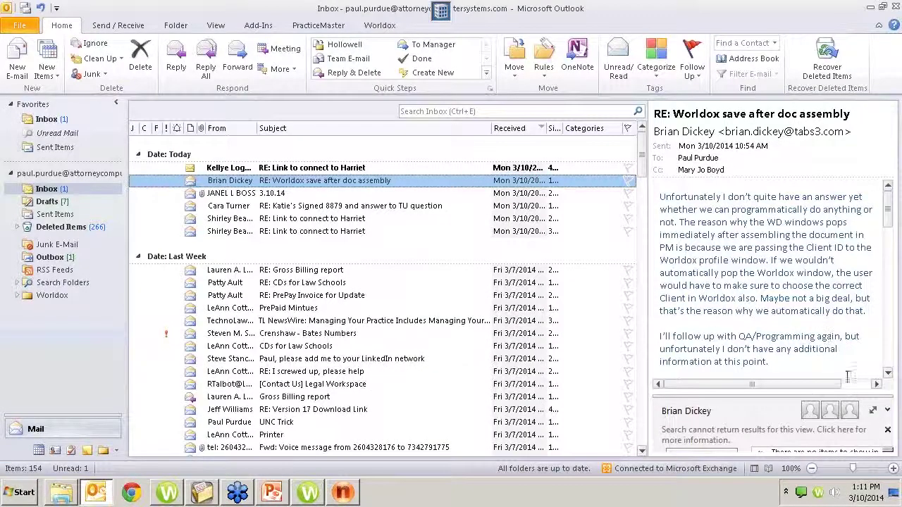
click(308, 492)
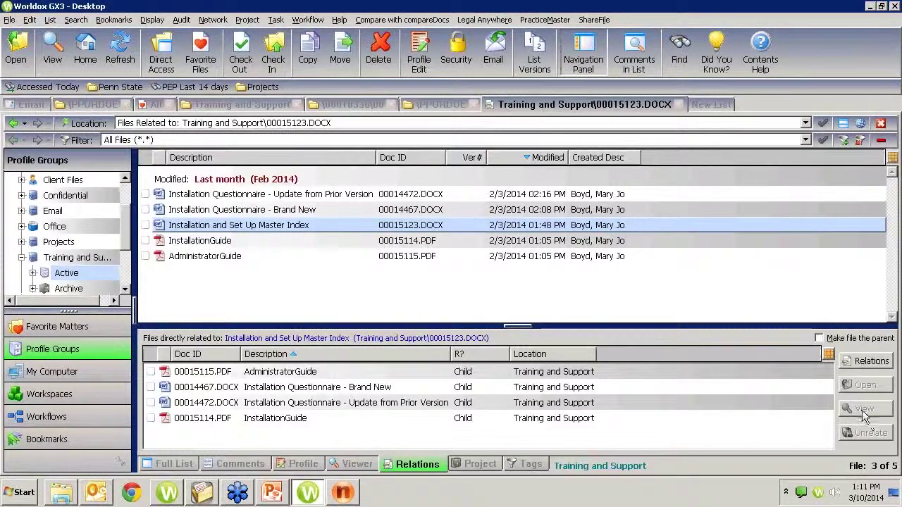
click(589, 419)
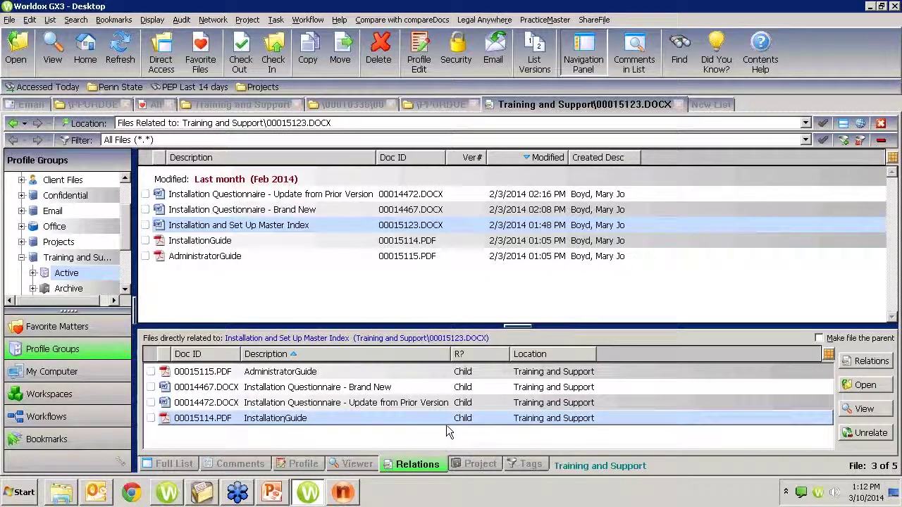
click(470, 421)
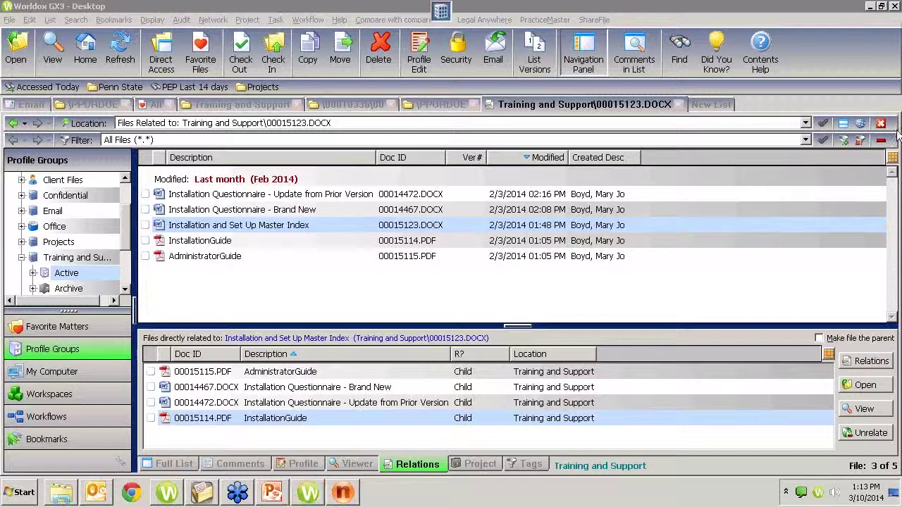
Switch to PracticeMaster, bring up the Client list, and display the Worldox documents of Schulten Ward & Turner, LLP
click(206, 496)
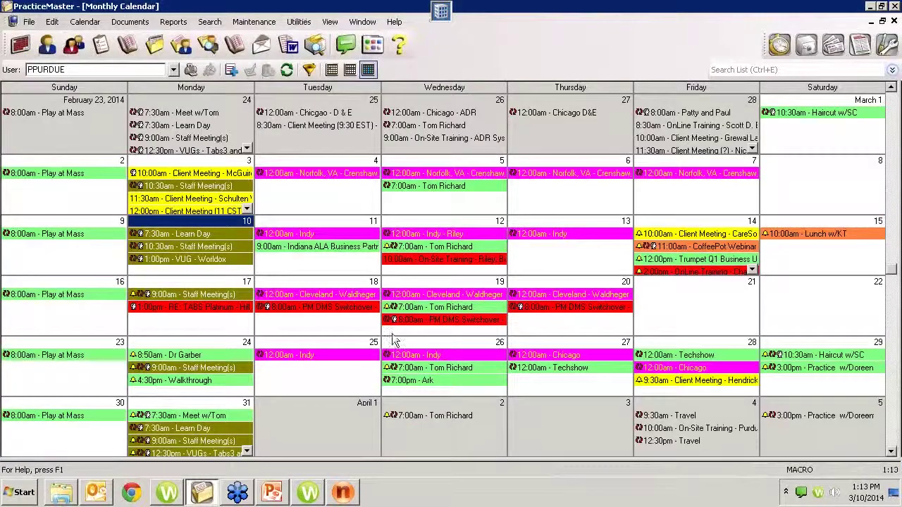
click(362, 21)
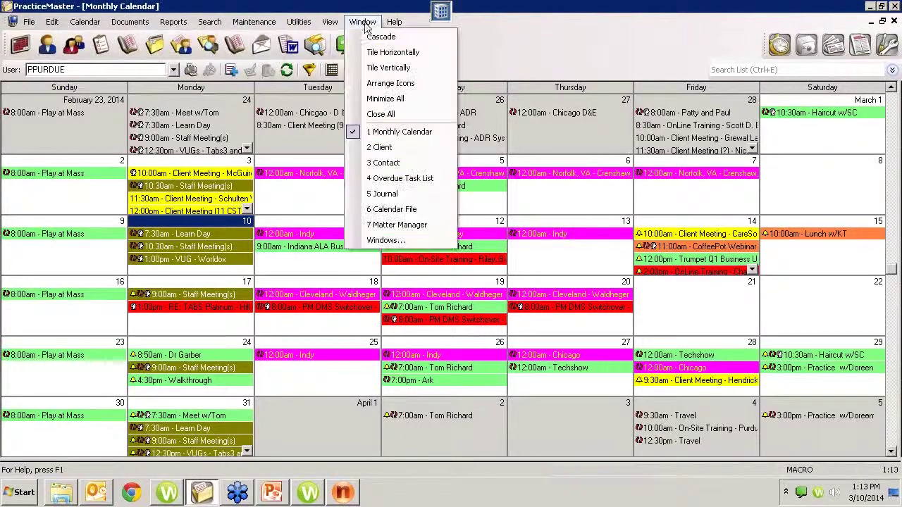
click(388, 144)
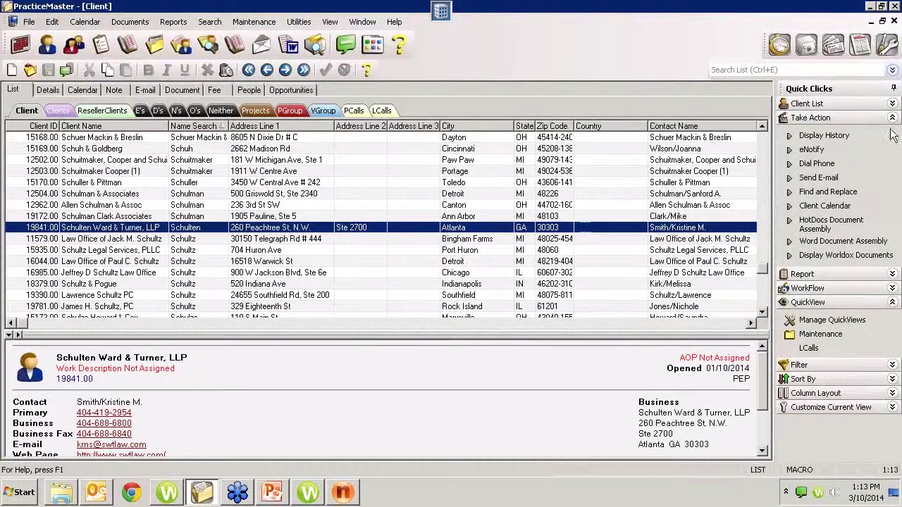
click(828, 255)
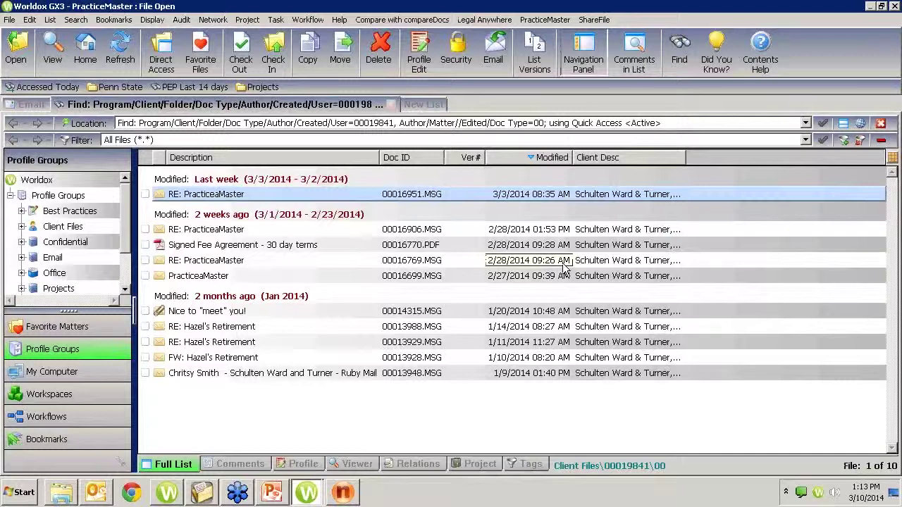
Open the 2/28/2014 09:26 AM "RE: PracticeaMaster" email from the client's document list, read it, and close it
click(230, 260)
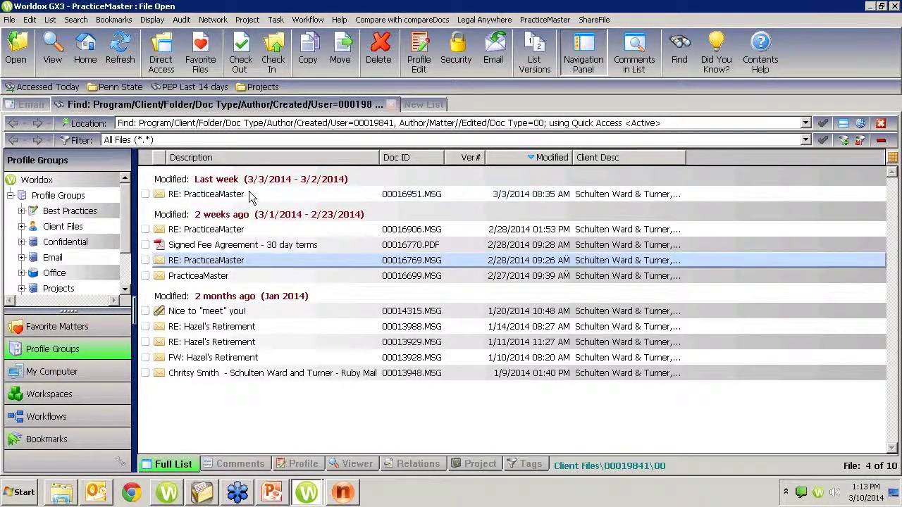
double_click(236, 262)
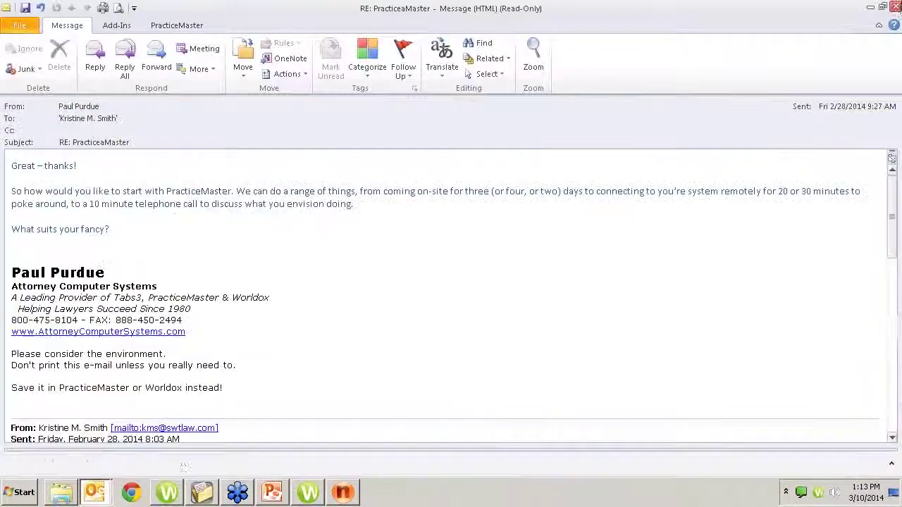
click(895, 6)
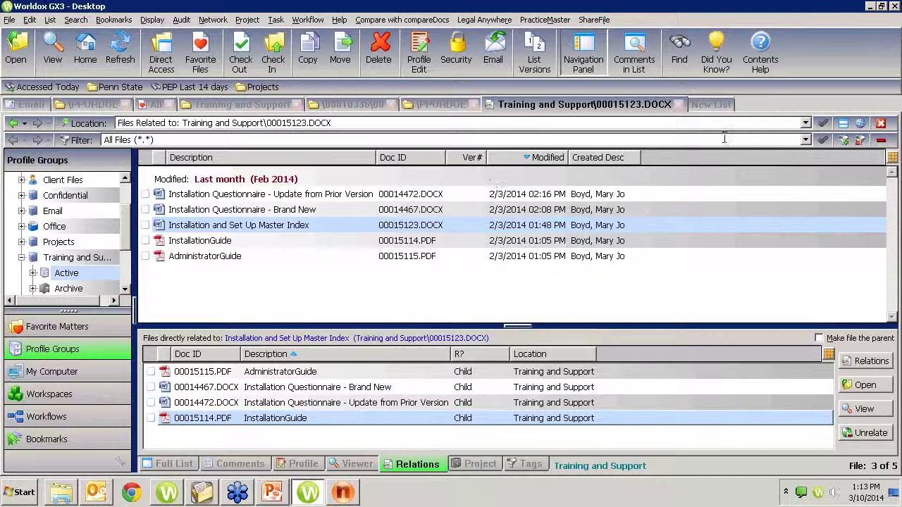
Close all the open file lists in the Worldox desktop, leaving only Email and New List
click(680, 105)
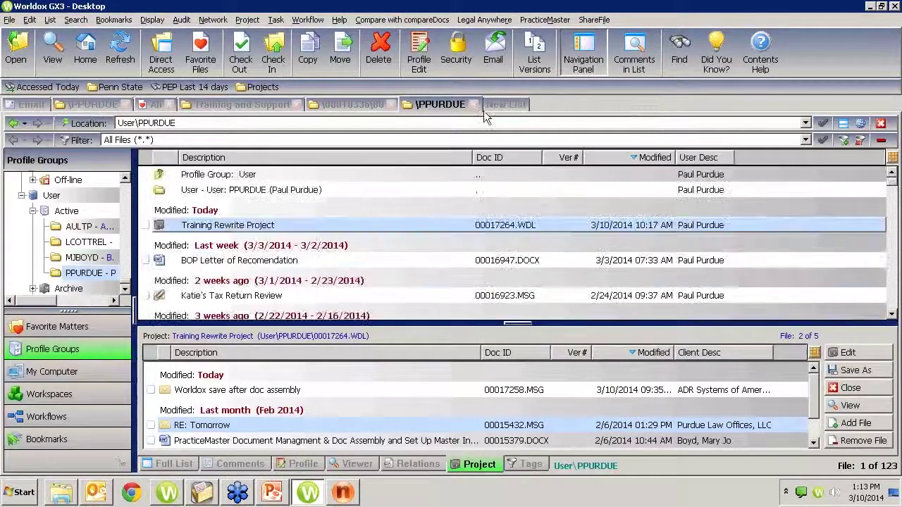
click(476, 105)
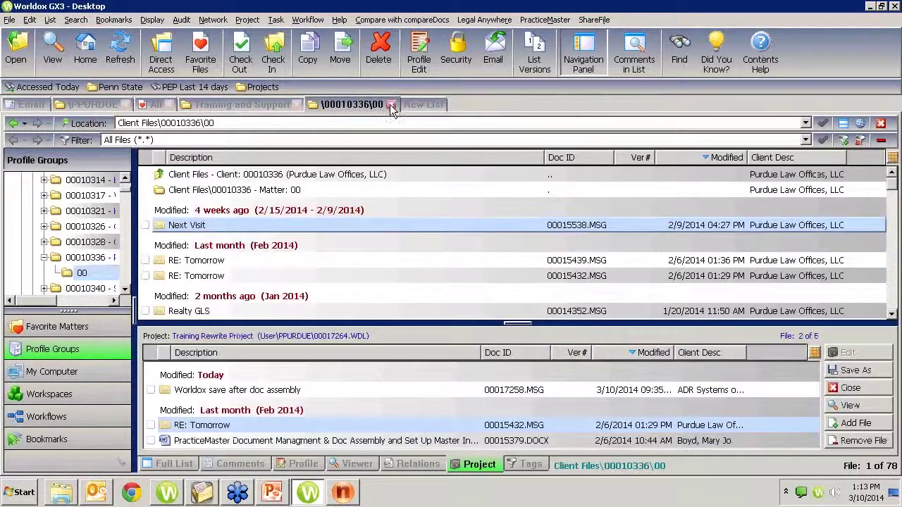
click(394, 104)
click(298, 104)
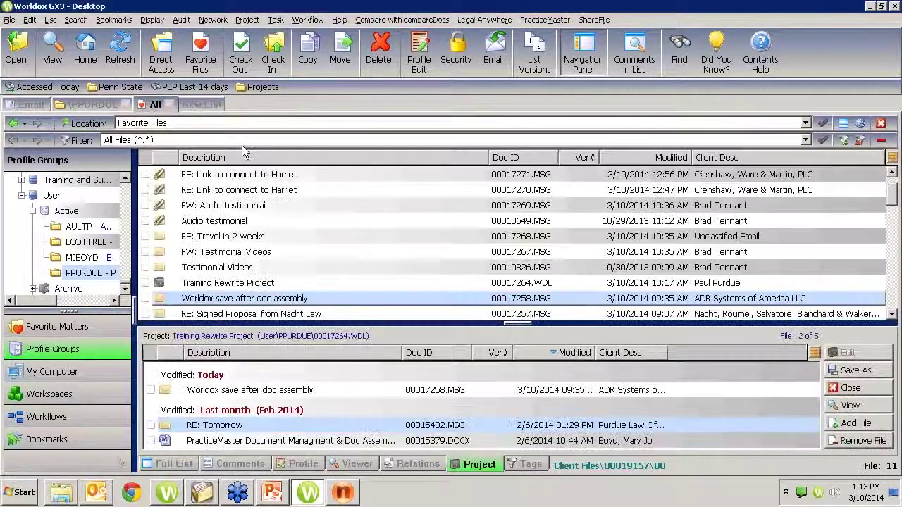
click(169, 104)
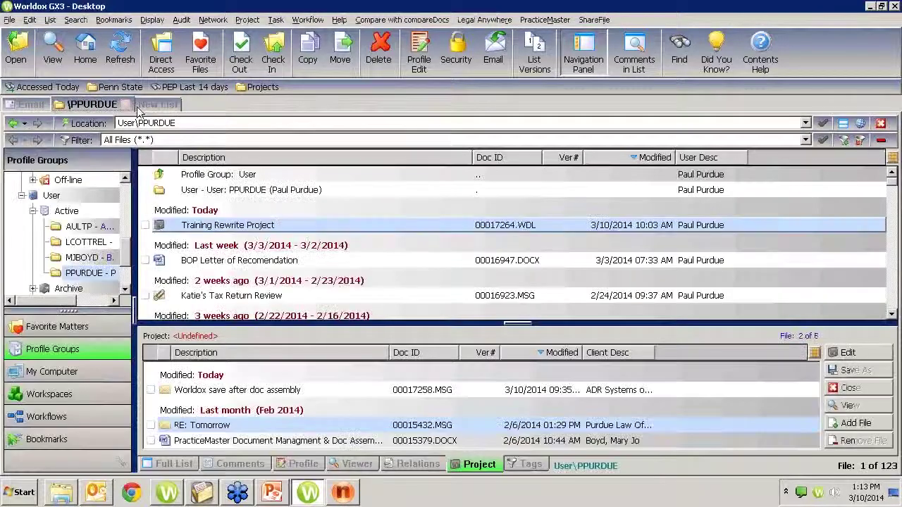
click(125, 104)
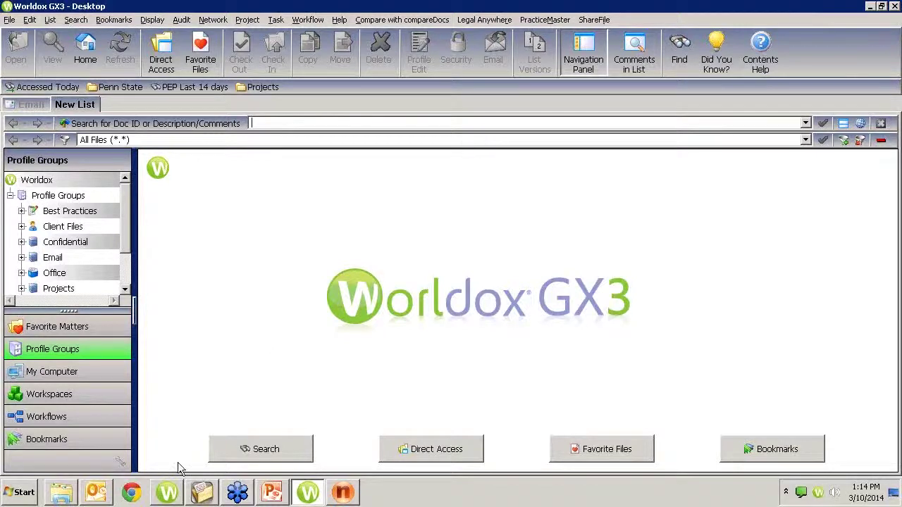
Switch to PracticeMaster, display the selected client's Worldox documents again, and close the resulting window
click(202, 493)
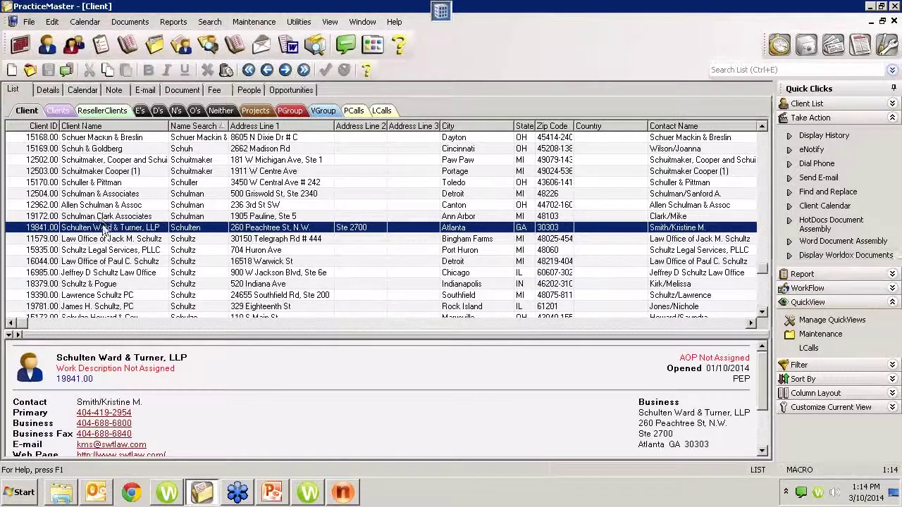
click(831, 256)
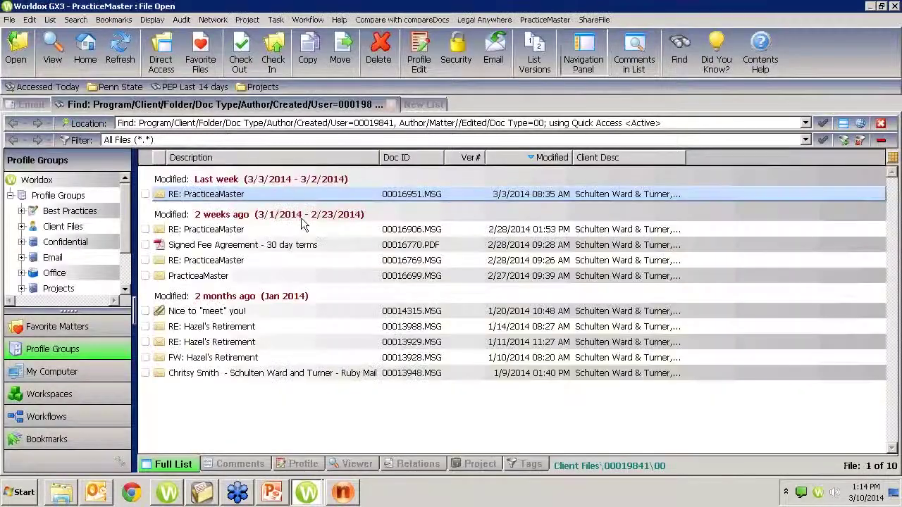
click(895, 6)
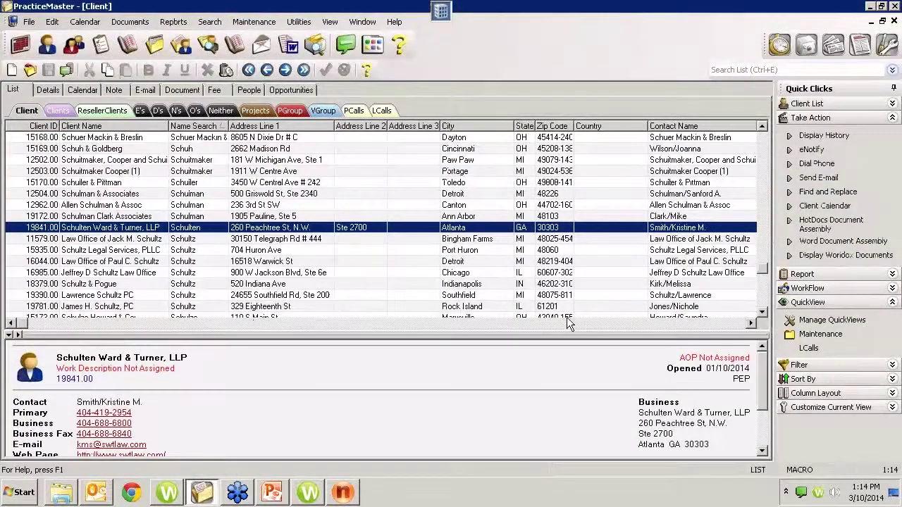
Display the client's Worldox documents, preview the 3/3/2014 "RE: PracticeaMaster" email in the Viewer, and close the list
click(823, 257)
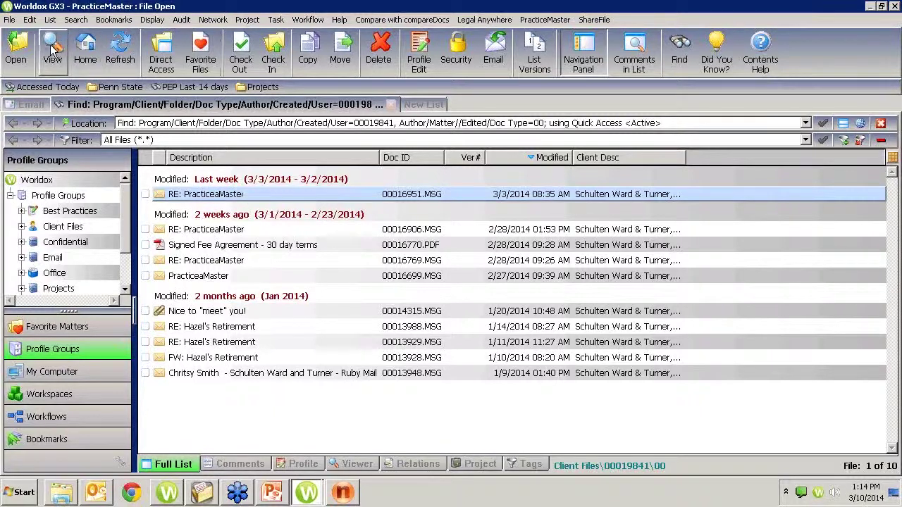
click(356, 466)
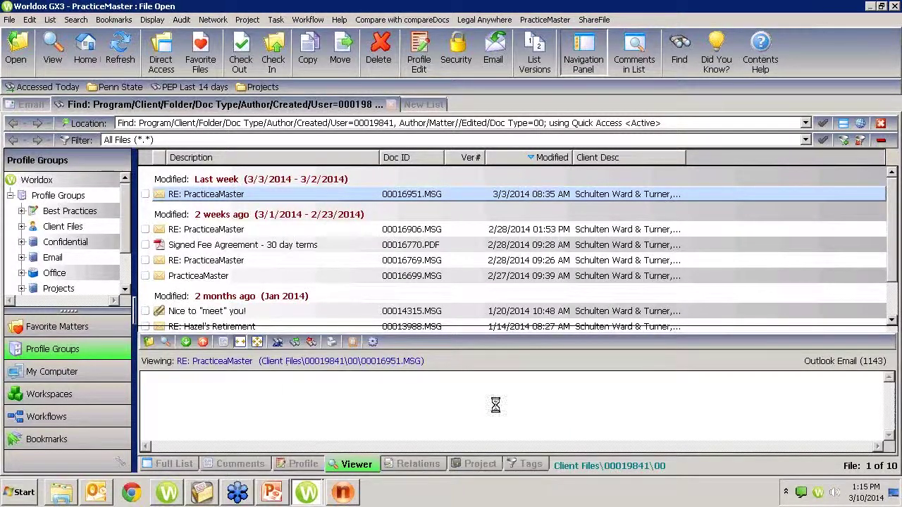
click(888, 405)
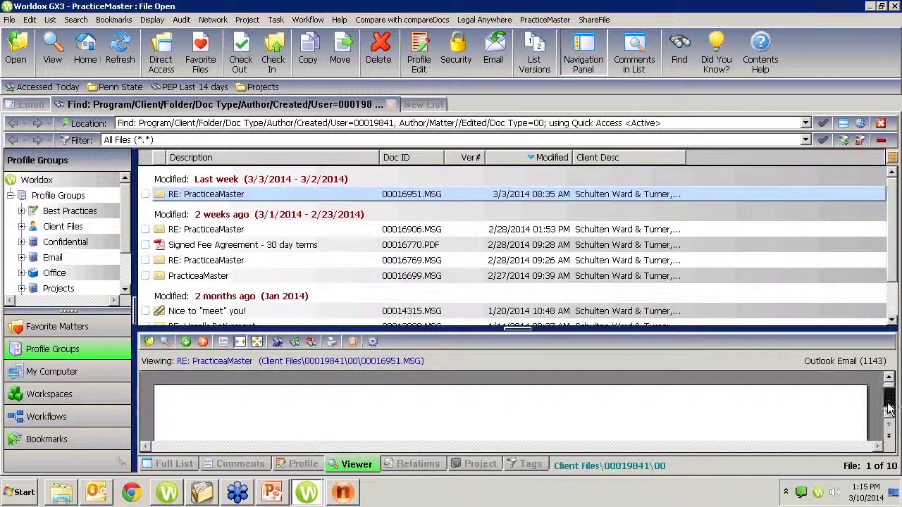
click(889, 407)
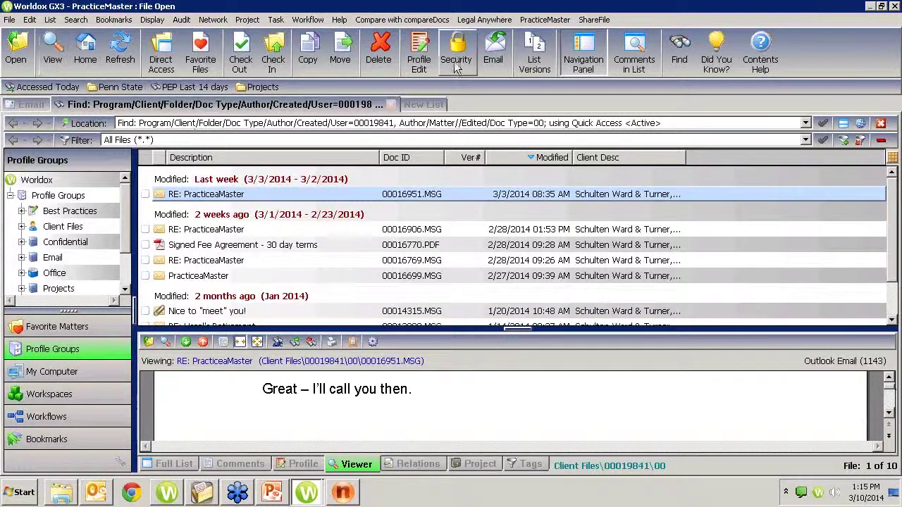
click(391, 105)
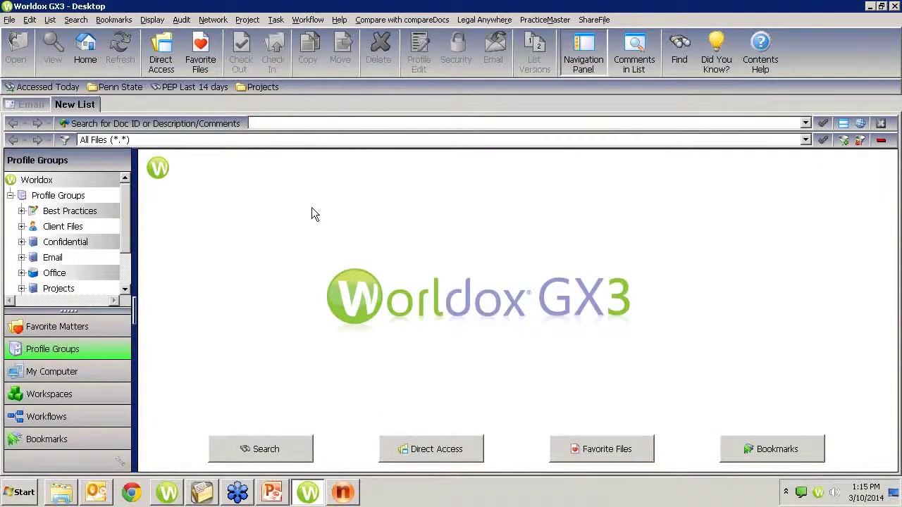
List the active files of the Training and Support profile group using Direct Access
click(161, 51)
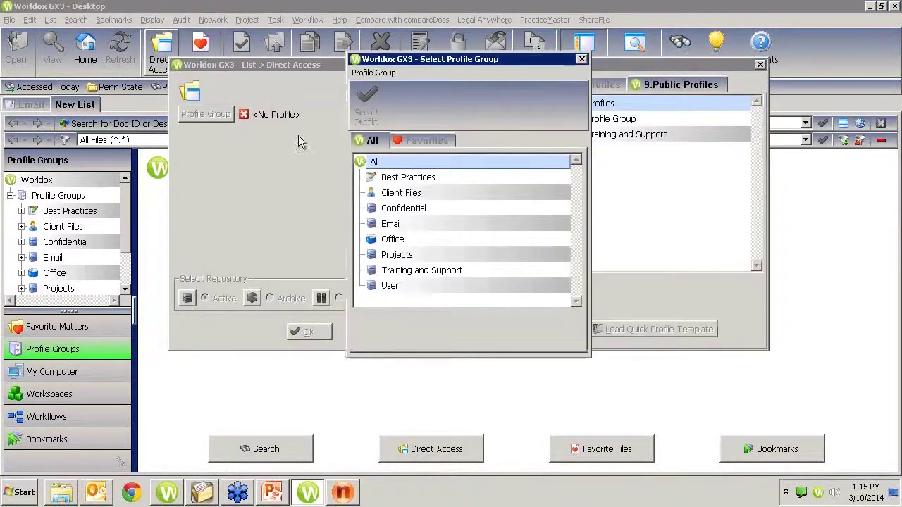
double_click(392, 270)
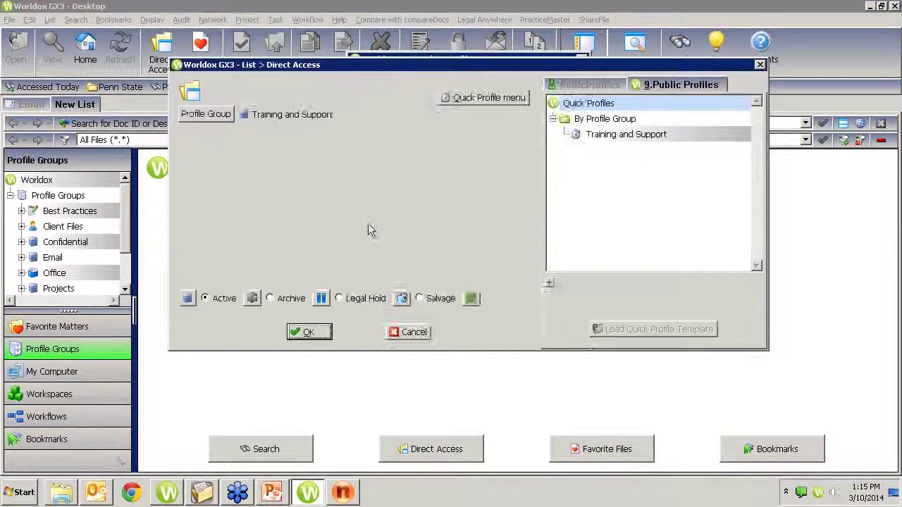
click(311, 332)
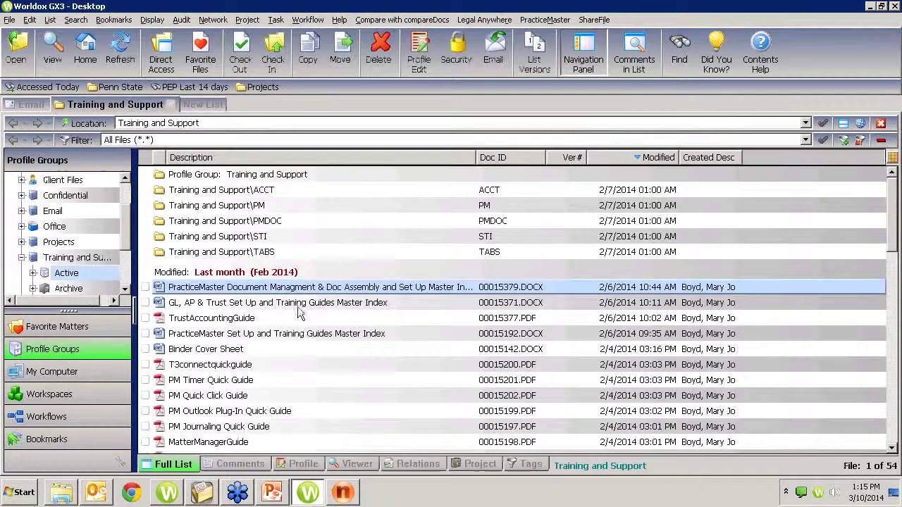
Preview the PracticeMaster Document Managment & Doc Assembly master index in an enlarged Viewer pane and read through its contents list
click(54, 57)
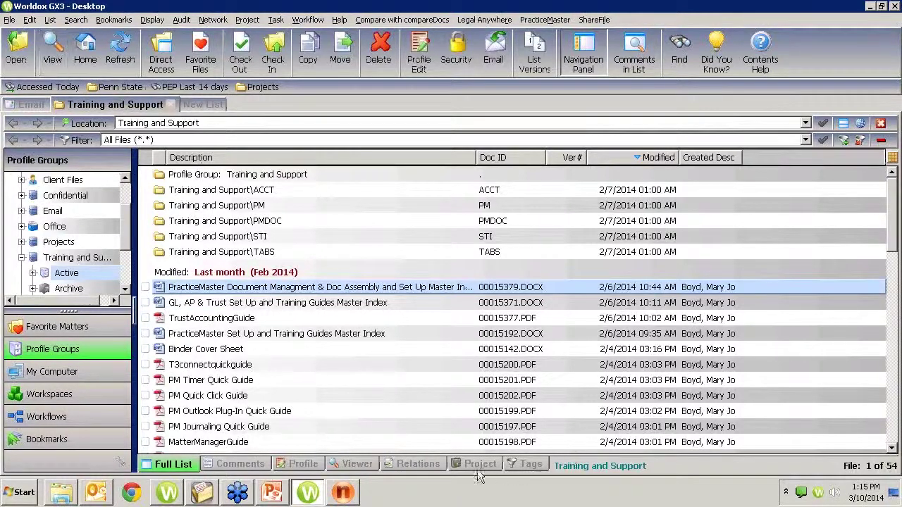
click(359, 467)
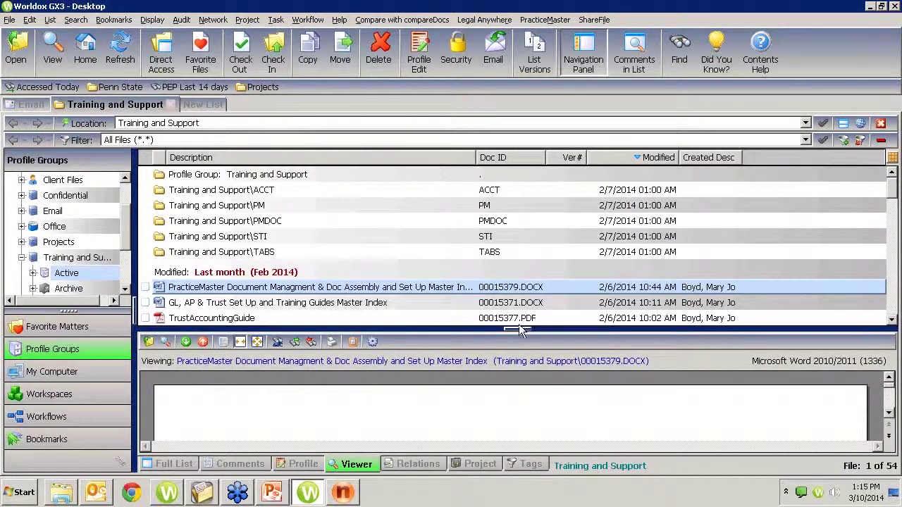
drag(519, 331, 519, 300)
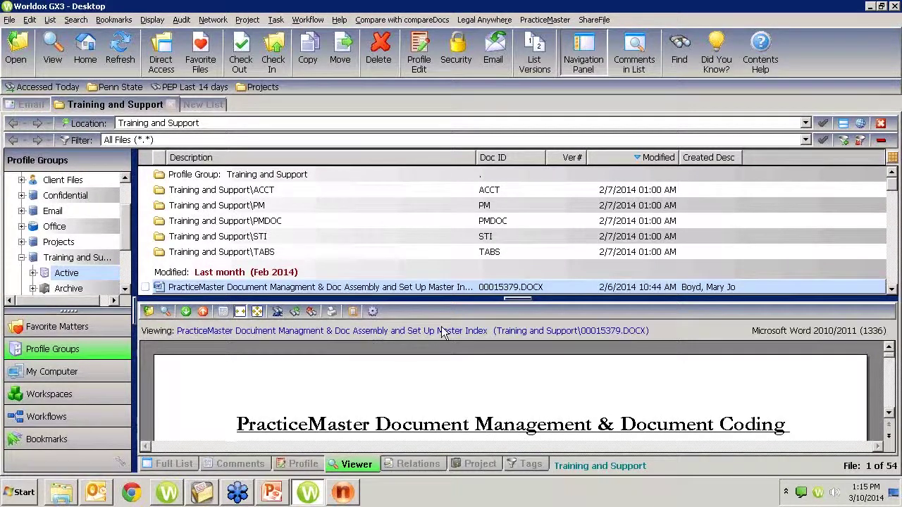
click(890, 399)
click(890, 399)
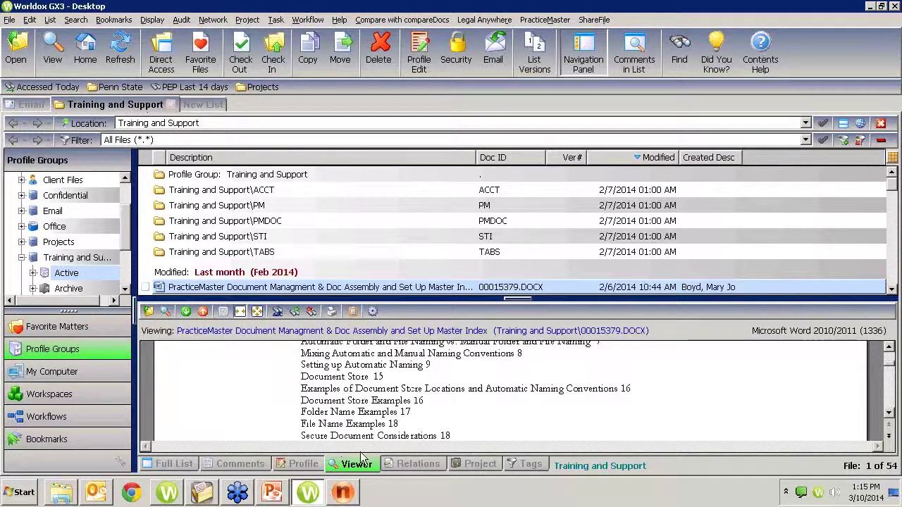
click(165, 311)
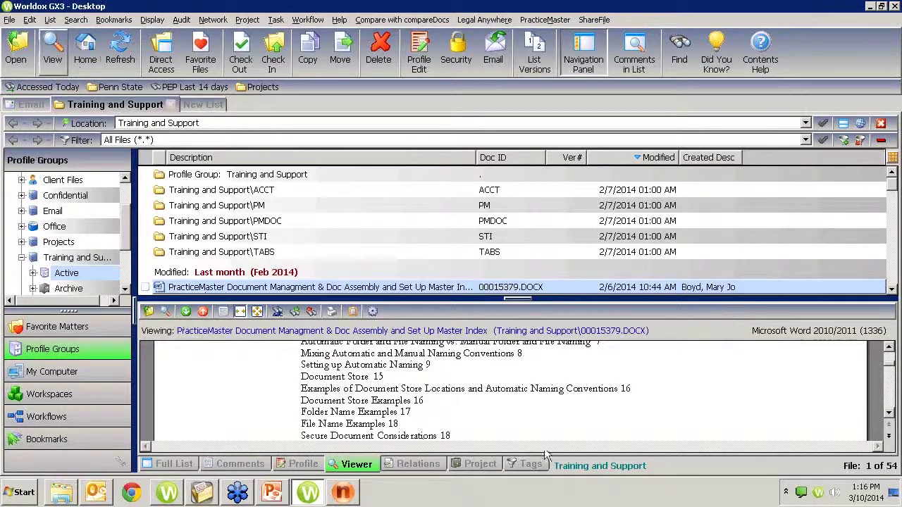
Return to the full file list, open the selected PracticeMaster Document Managment master index in its own viewer window, and minimize that window
click(179, 467)
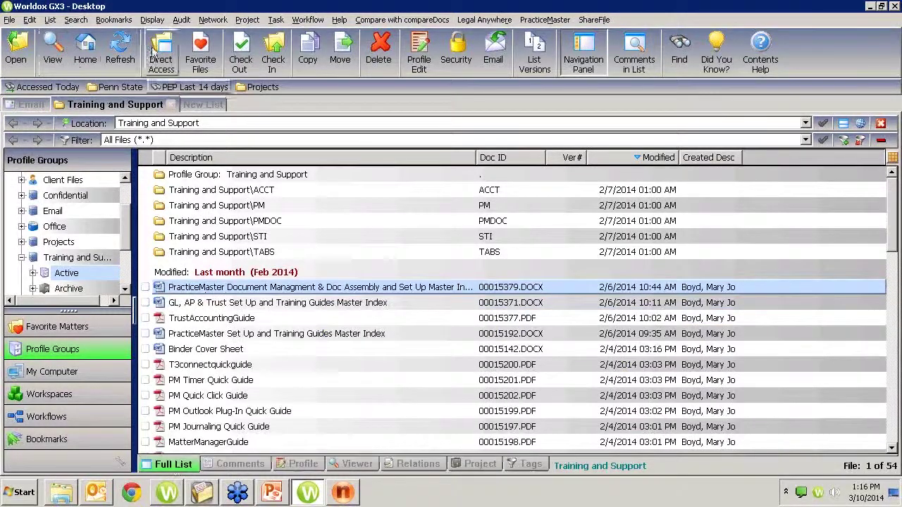
click(55, 48)
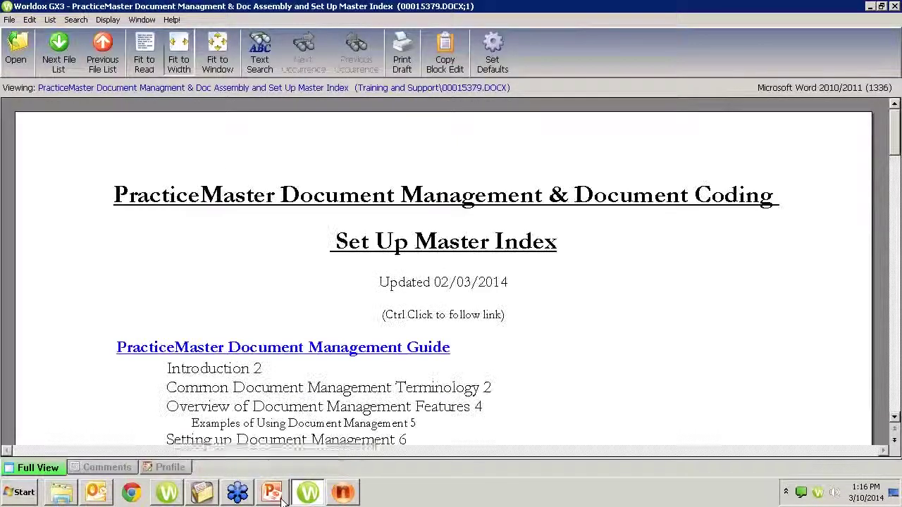
mouse_move(308, 493)
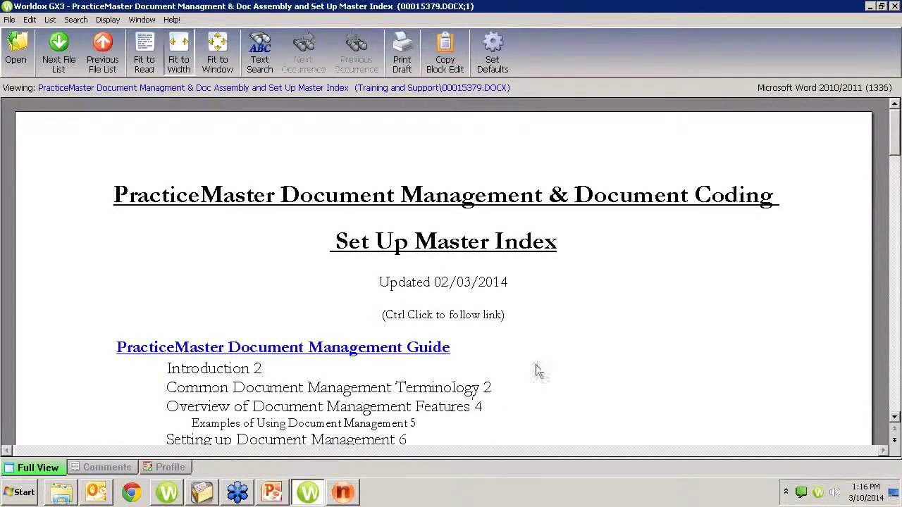
click(869, 5)
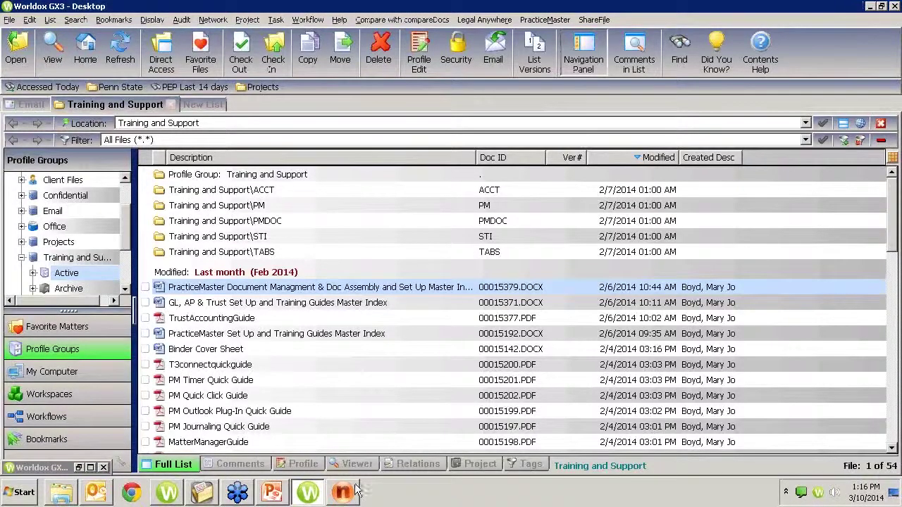
key(alt+Tab)
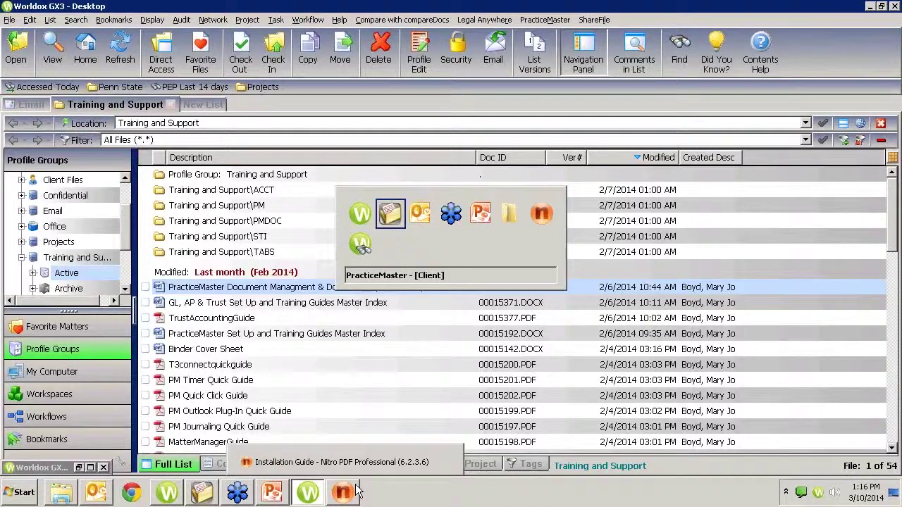
key(Tab)
key(Tab)
key(Tab)
key(Tab)
key(Tab)
key(Tab)
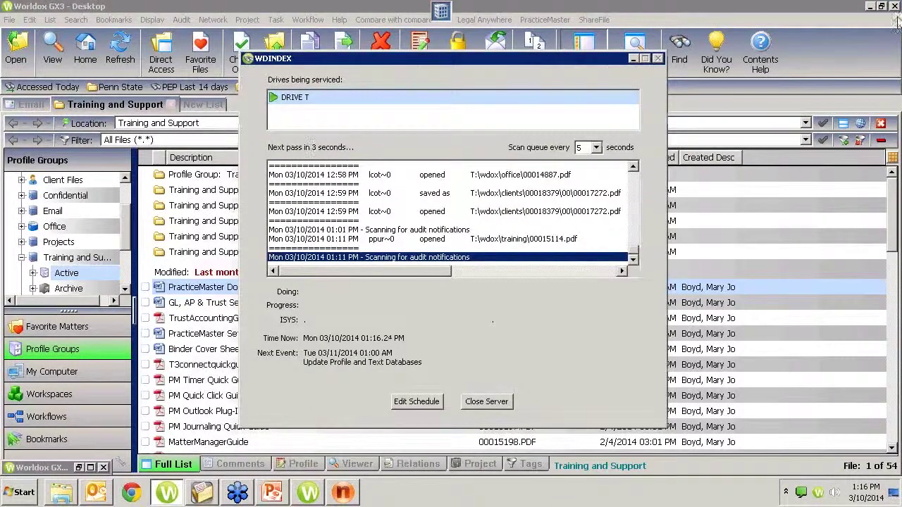
Open the PracticeMaster Document Managment master index in a maximized viewer window and page forward file by file to Binder Cover Sheet
click(52, 50)
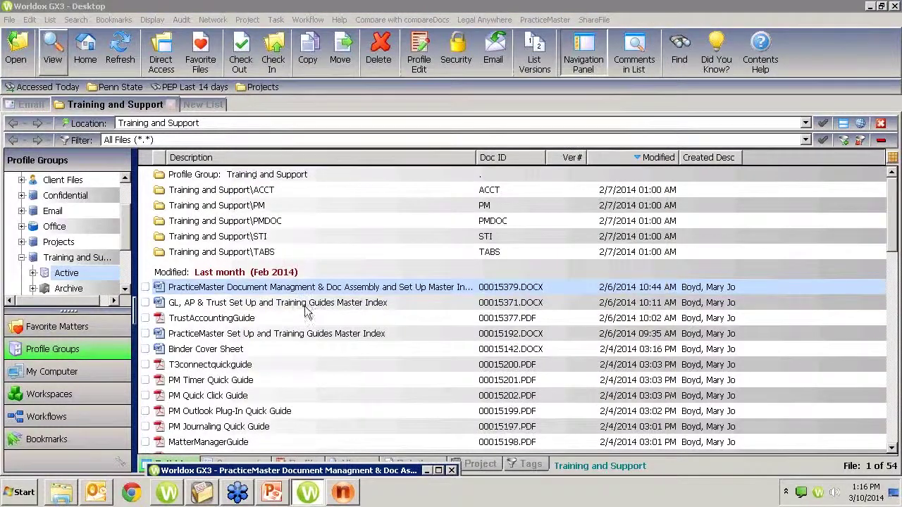
click(439, 470)
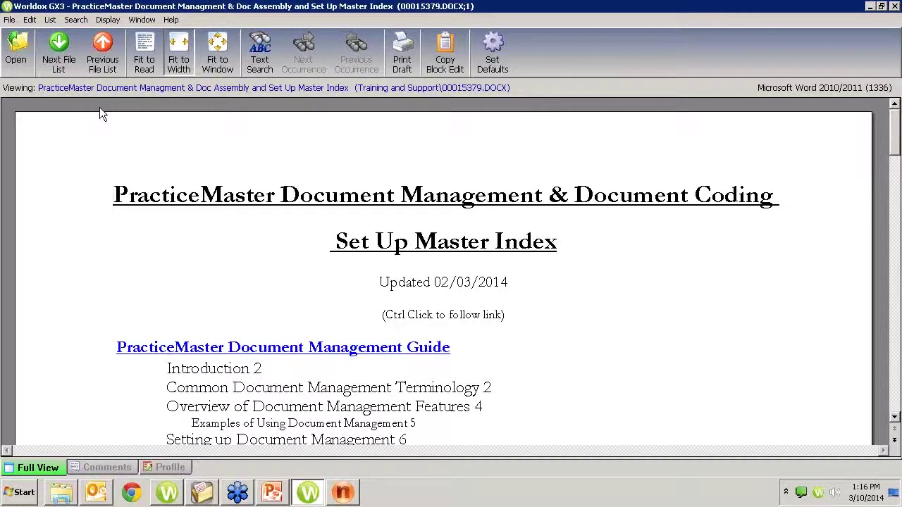
click(60, 52)
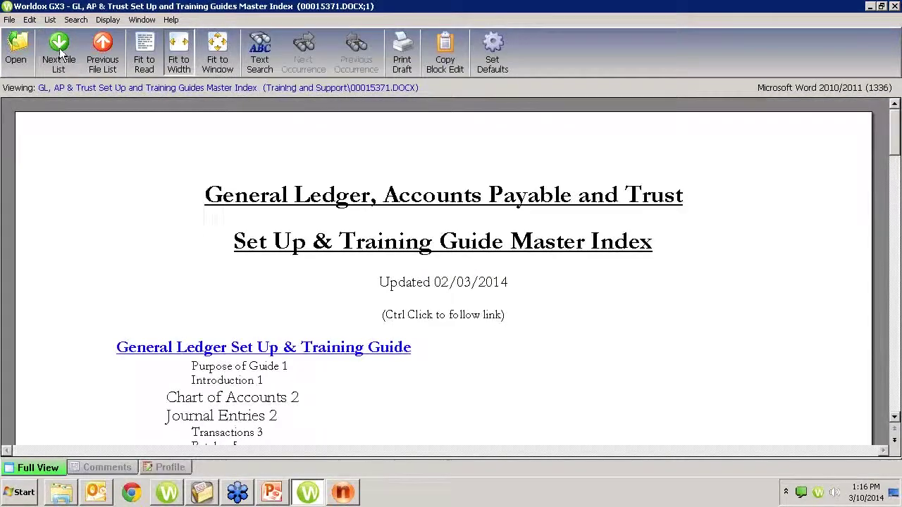
click(60, 52)
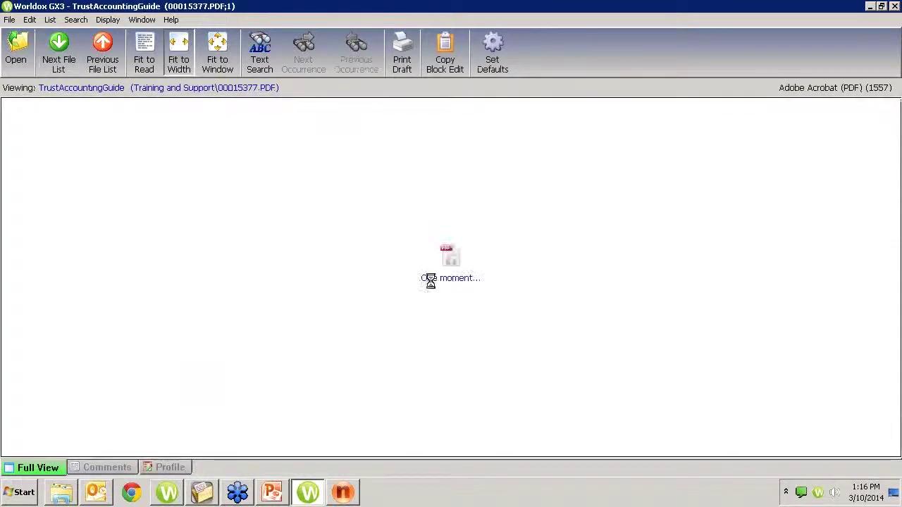
click(59, 53)
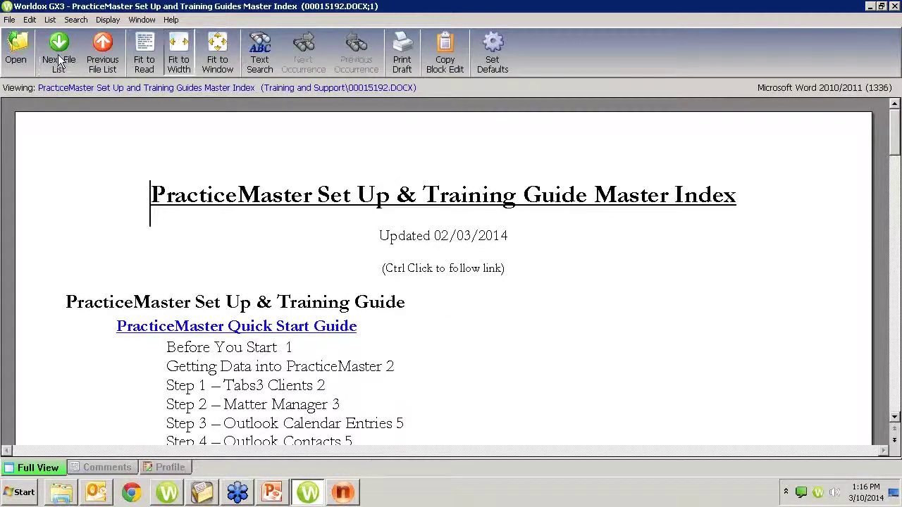
click(59, 54)
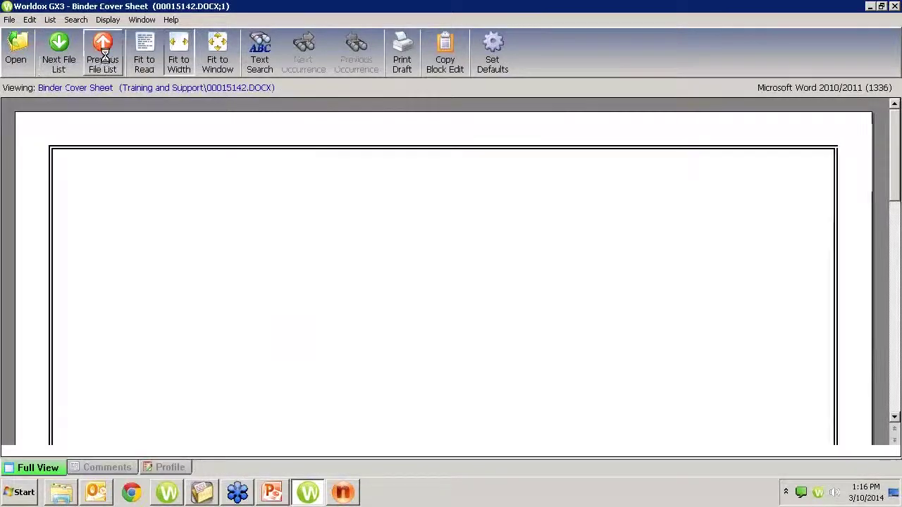
Page back through the listed files to TrustAccountingGuide and close the viewer window
click(105, 61)
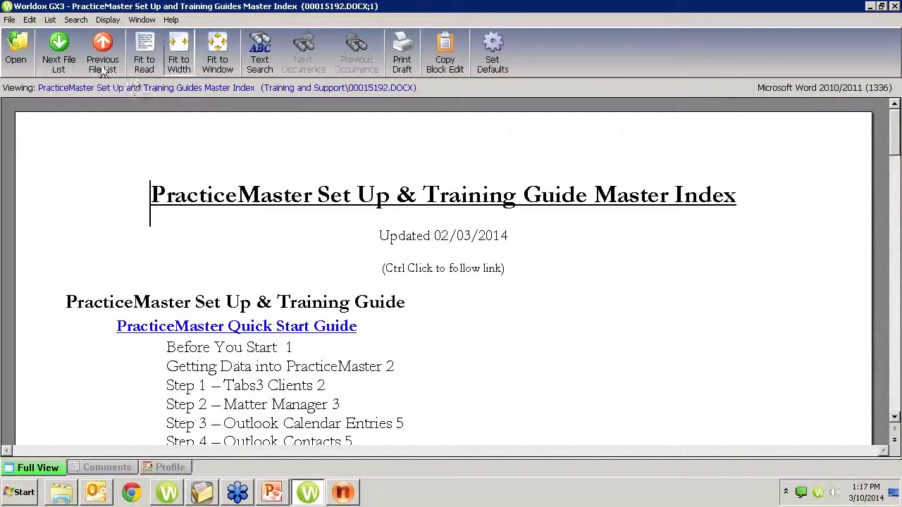
click(106, 60)
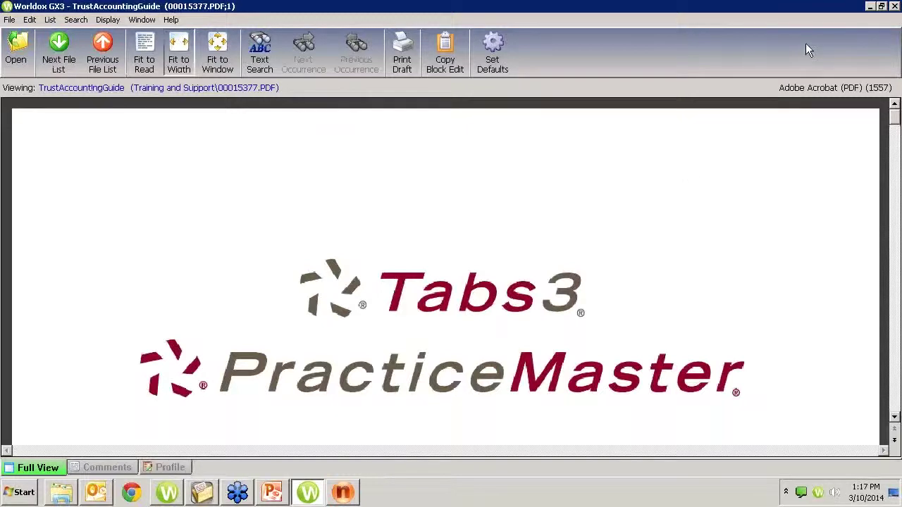
click(895, 6)
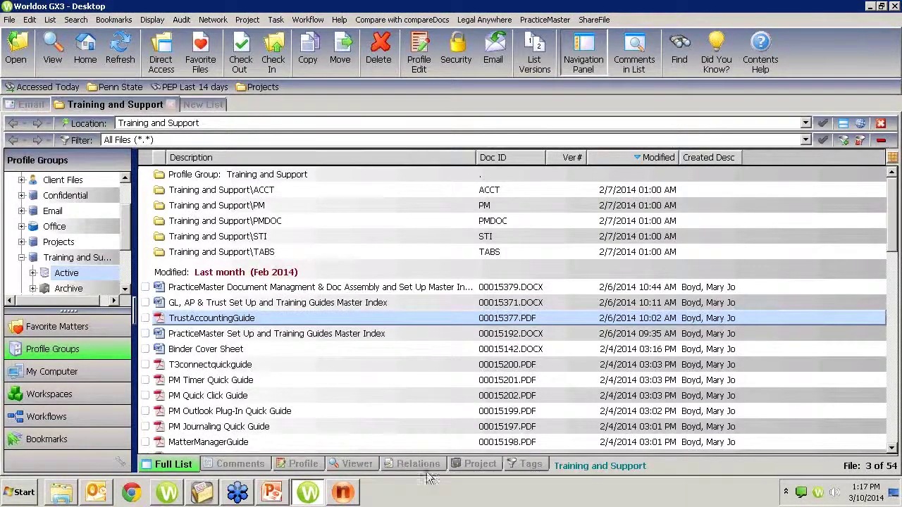
Show the Viewer pane below the file list and preview the PracticeMaster Document Managment master index in it
click(357, 466)
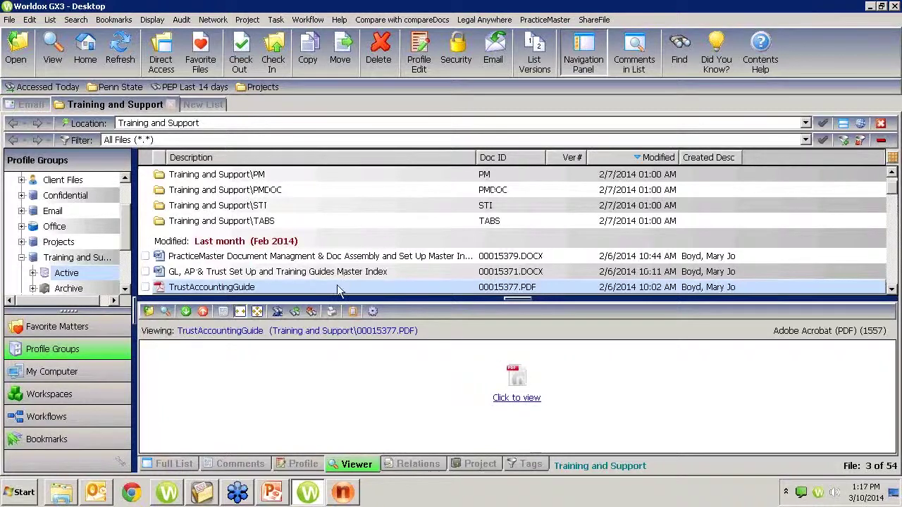
click(211, 276)
click(212, 257)
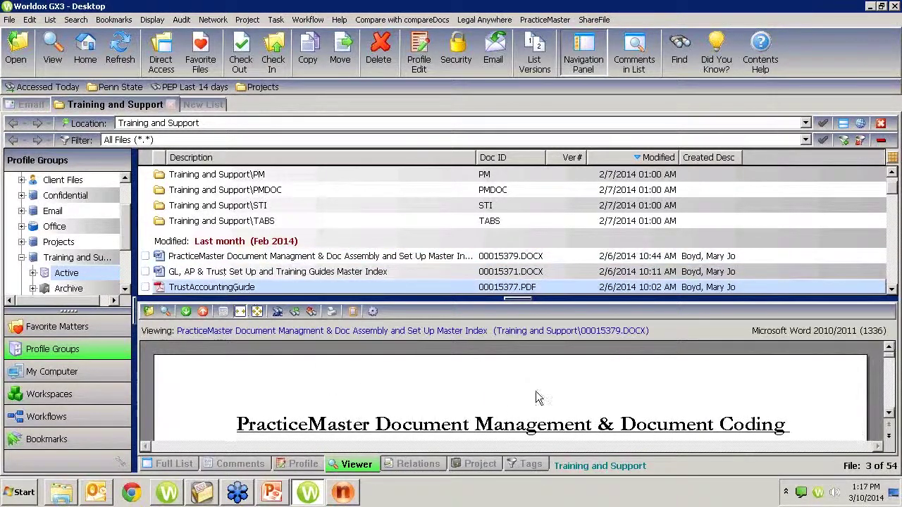
Move the preview forward to TrustAccountingGuide and load the PDF in the Viewer pane
click(193, 312)
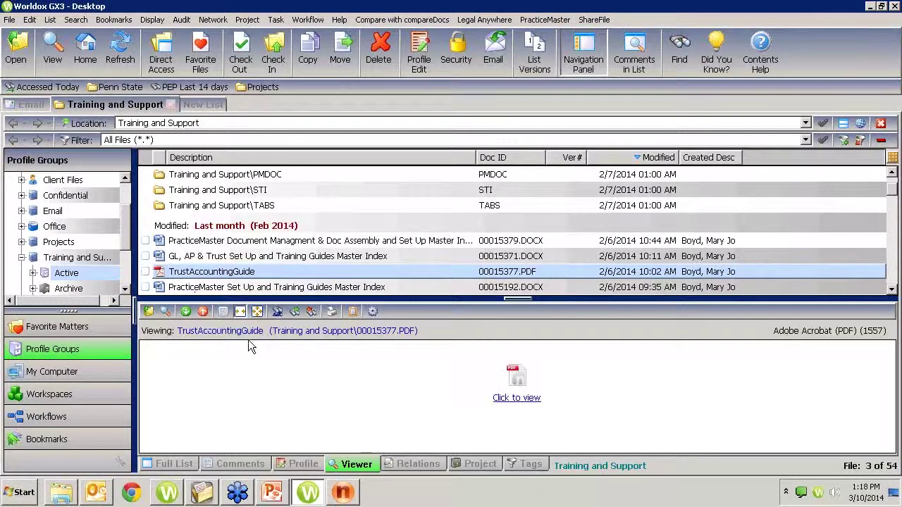
click(512, 392)
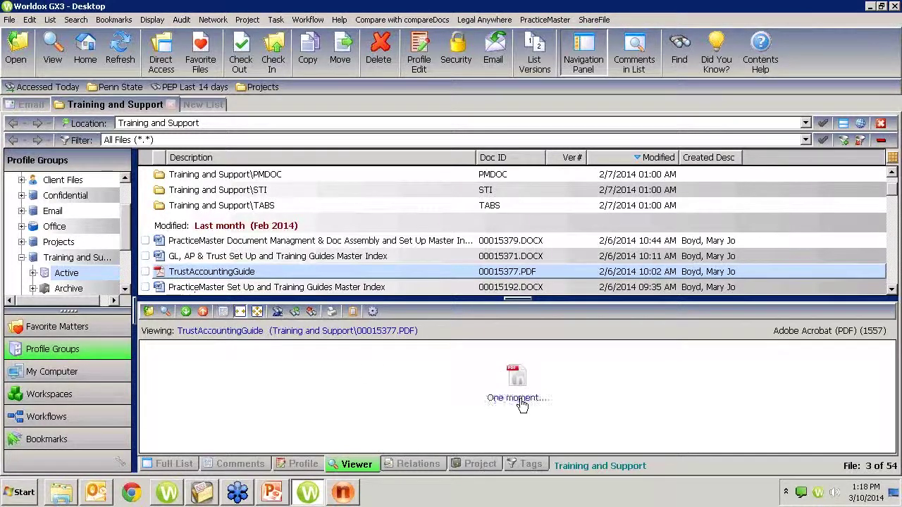
scroll(519, 400, down, 3)
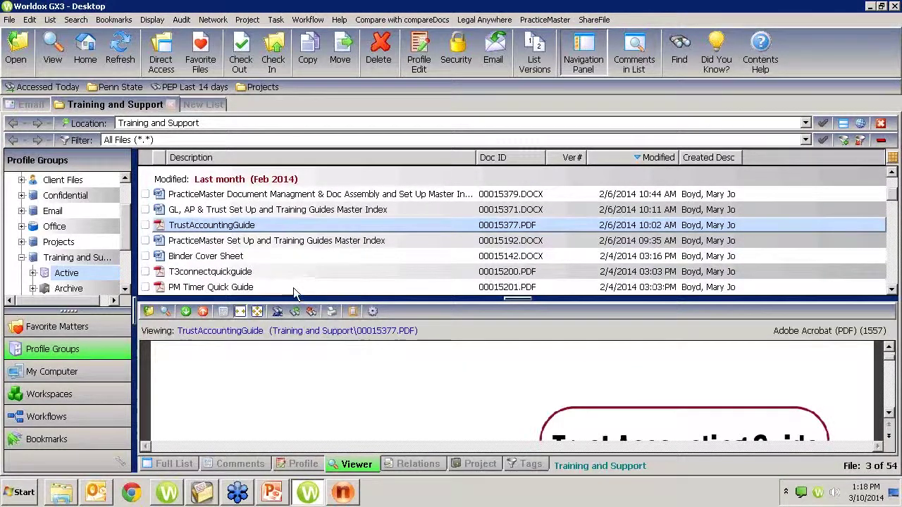
Open TrustAccountingGuide in a full viewer window and set the default initial view to Fit to Read for Only Me
click(55, 58)
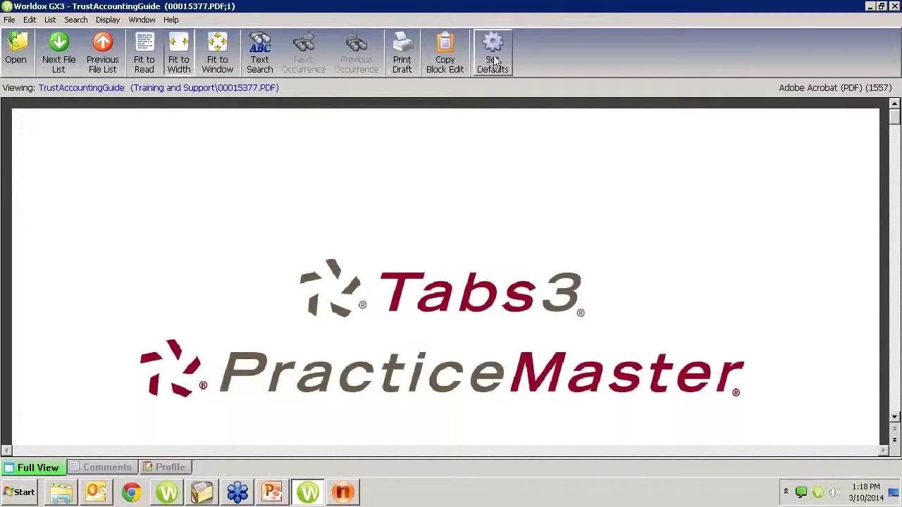
click(495, 62)
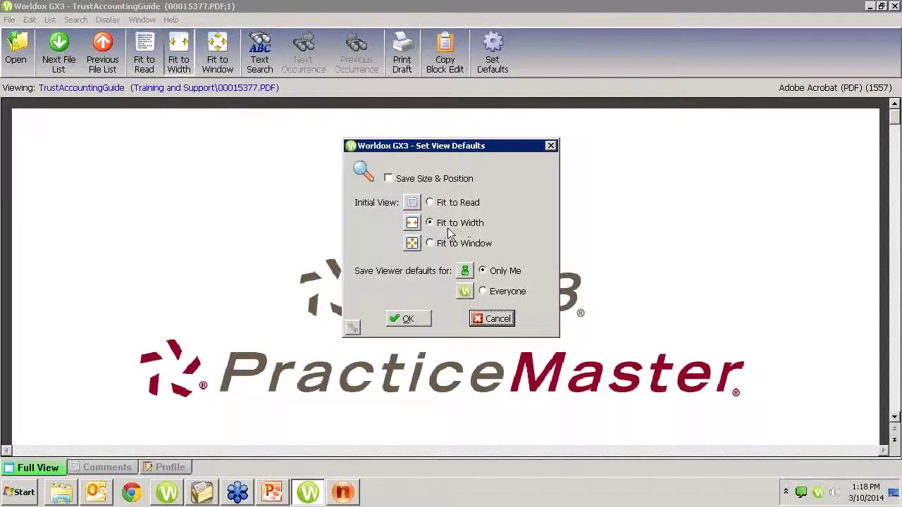
click(440, 205)
click(408, 319)
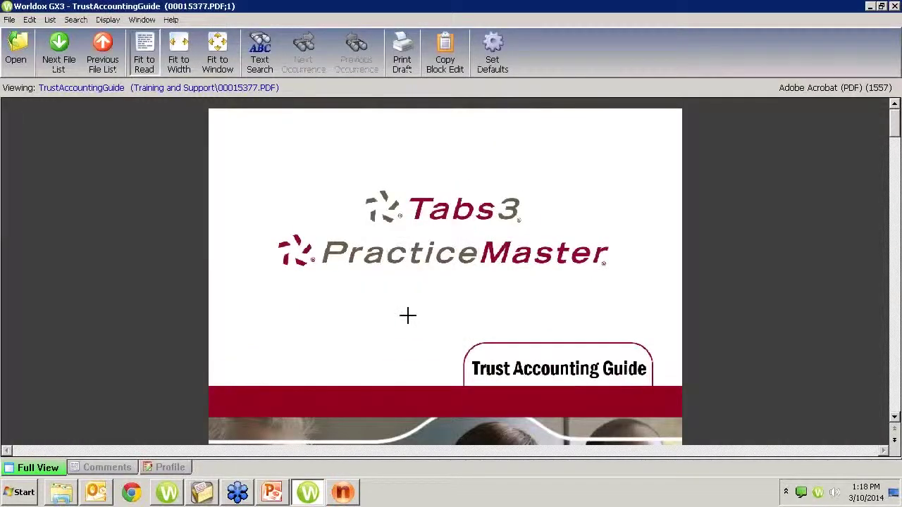
Set the viewer's default initial view to Fit to Window
click(494, 45)
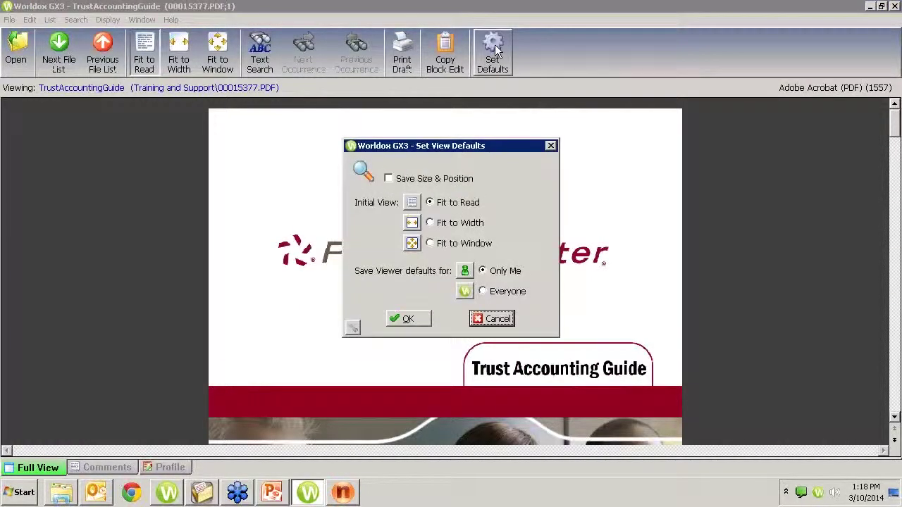
click(463, 247)
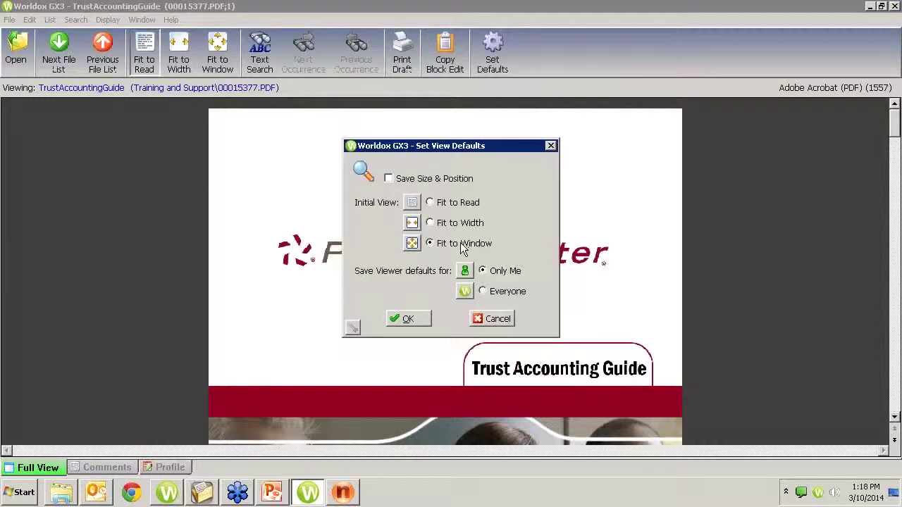
click(406, 318)
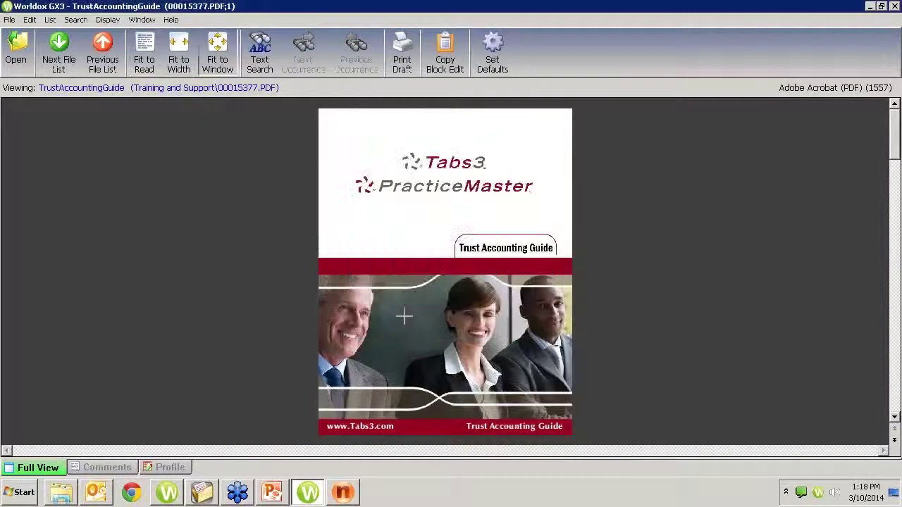
Set the viewer's default initial view to Fit to Width and look over the guide's cover page
click(492, 51)
click(444, 226)
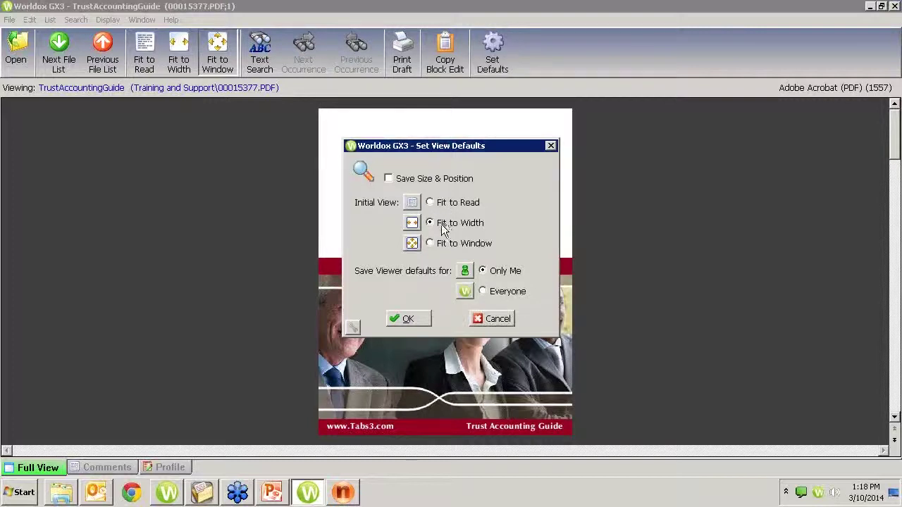
click(421, 318)
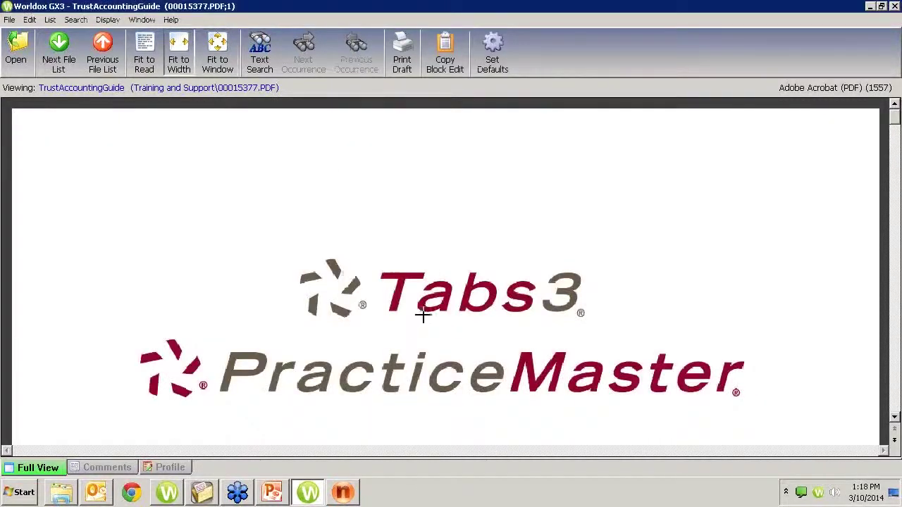
scroll(380, 280, down, 10)
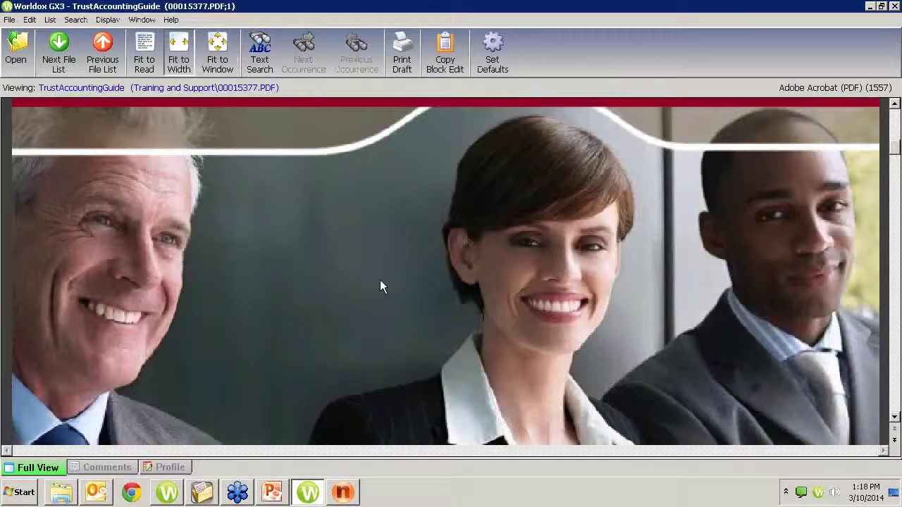
scroll(380, 287, down, 5)
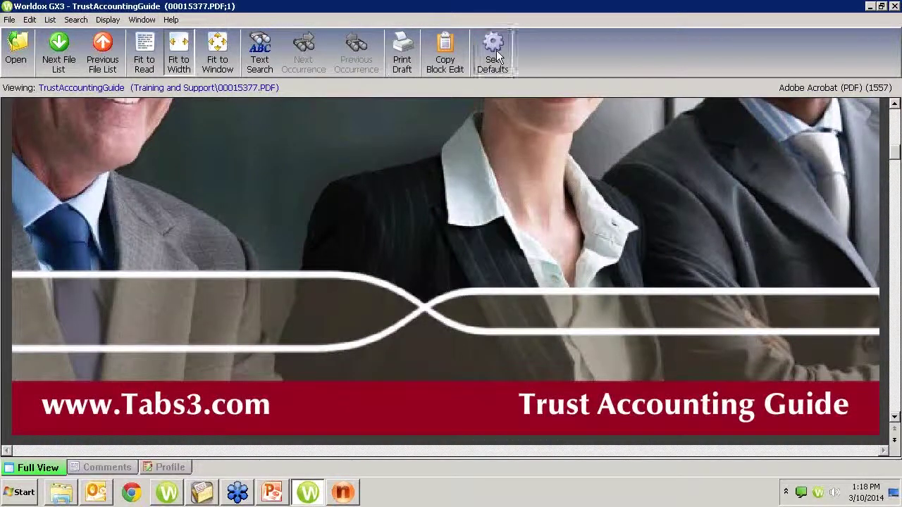
Review the view defaults without changing them, and reduce the maximized TrustAccountingGuide viewer window to its small size
click(495, 55)
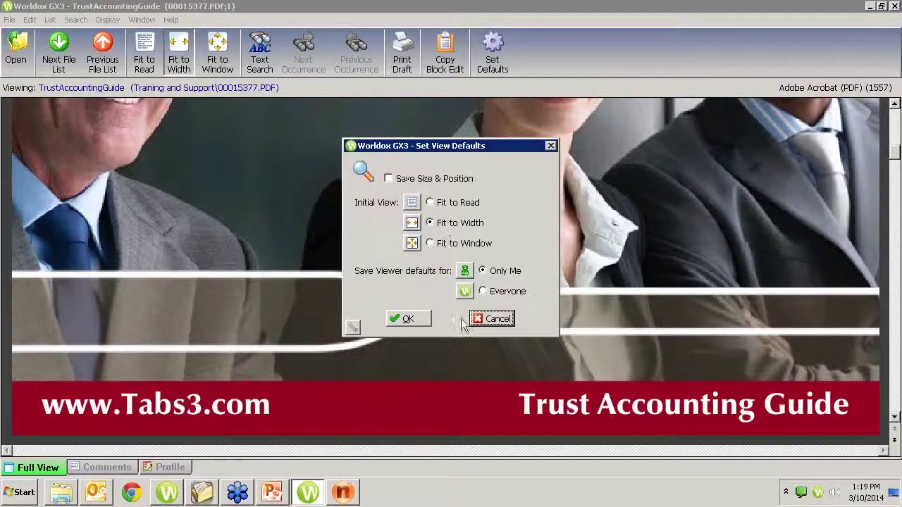
click(492, 319)
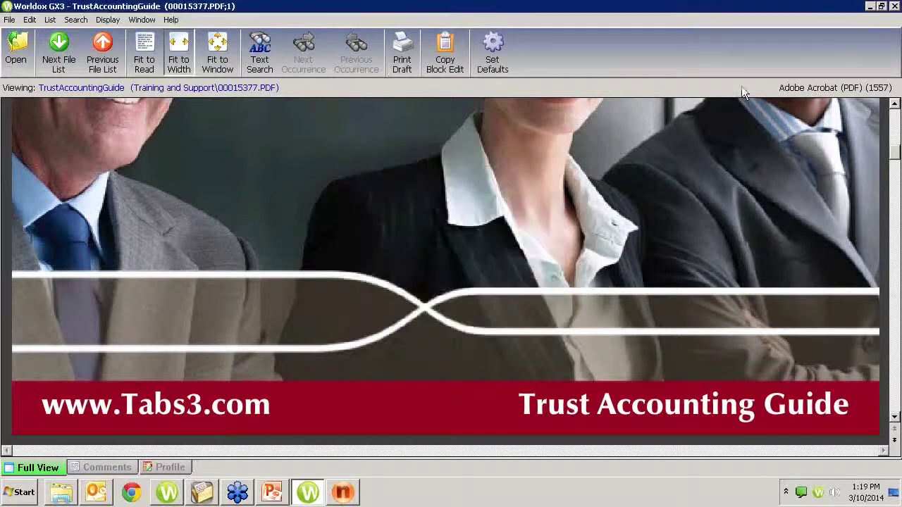
click(881, 6)
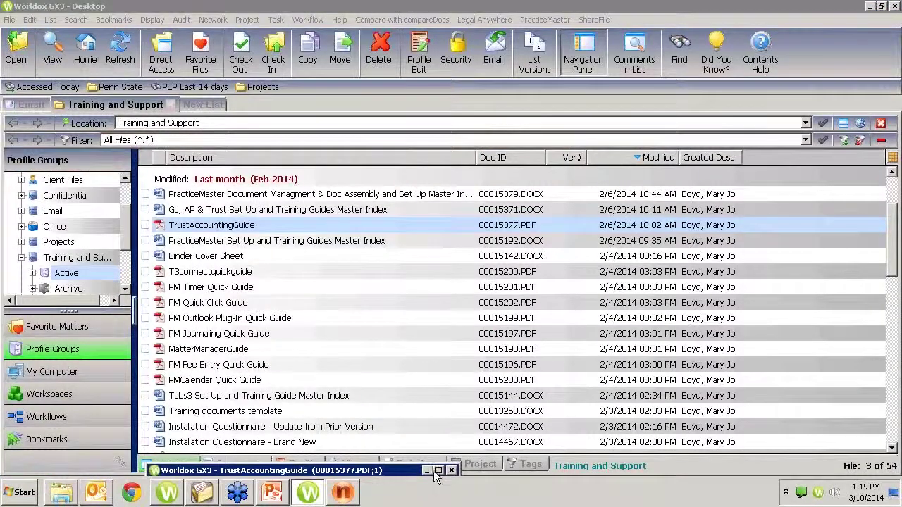
click(437, 470)
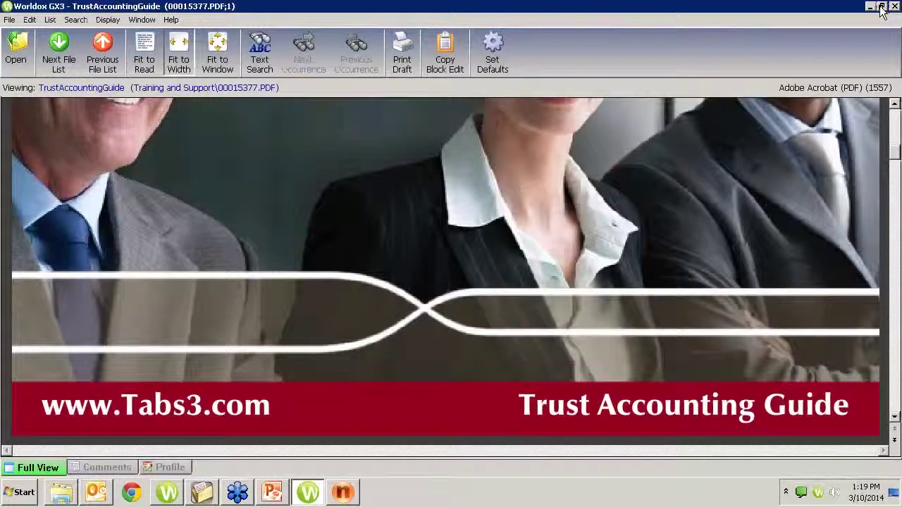
click(881, 7)
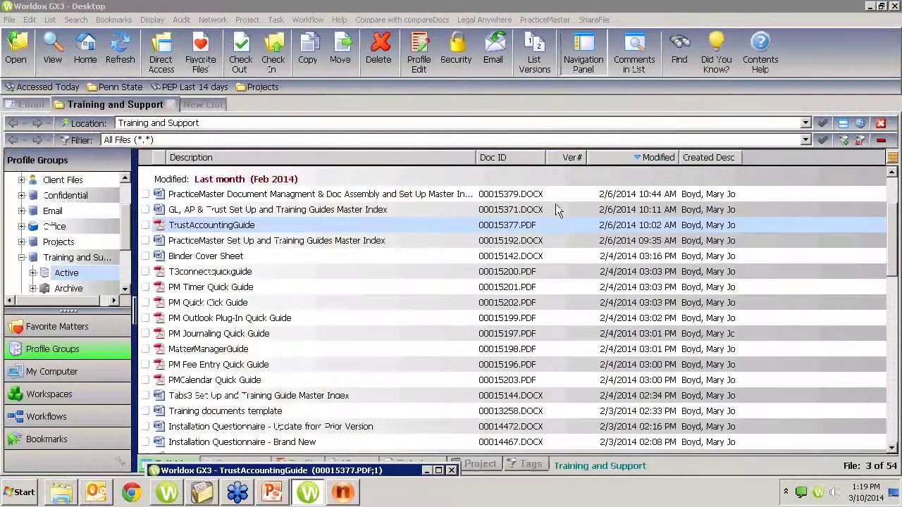
Maximize the TrustAccountingGuide viewer window and save its size and position as a viewer default for Only Me
click(439, 470)
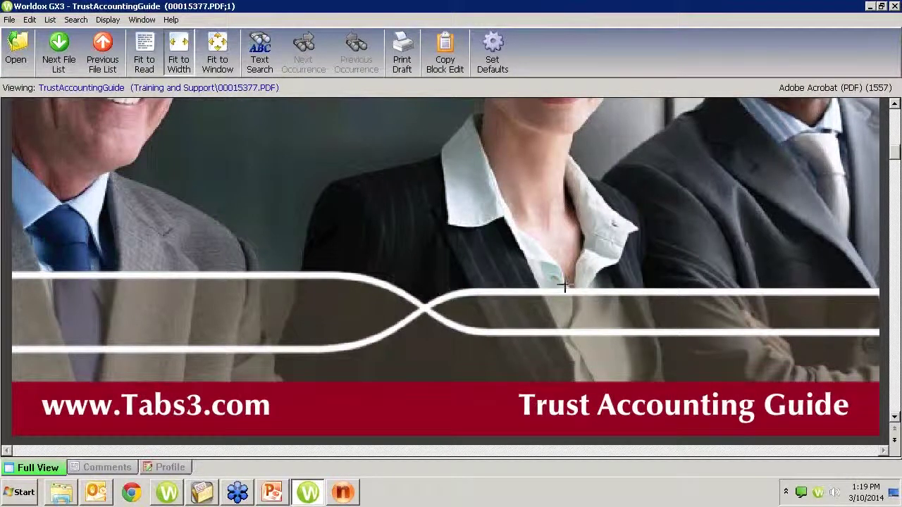
click(491, 48)
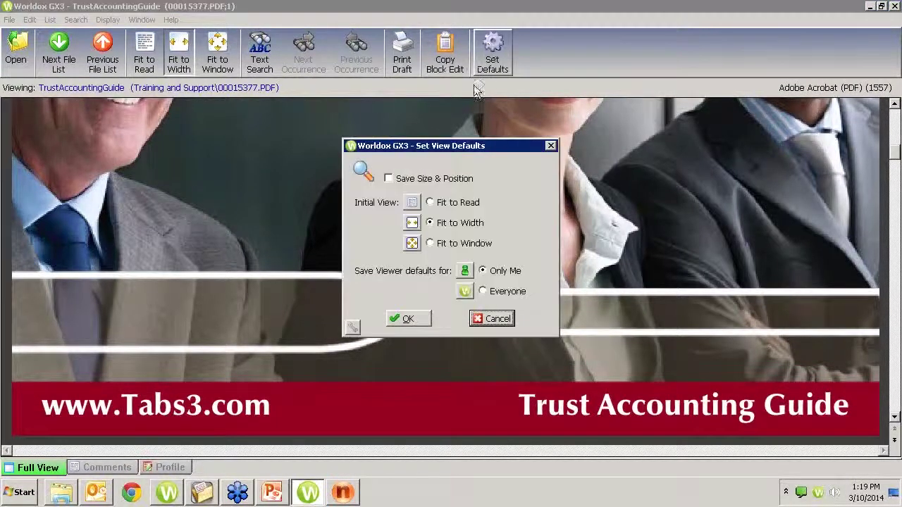
click(388, 179)
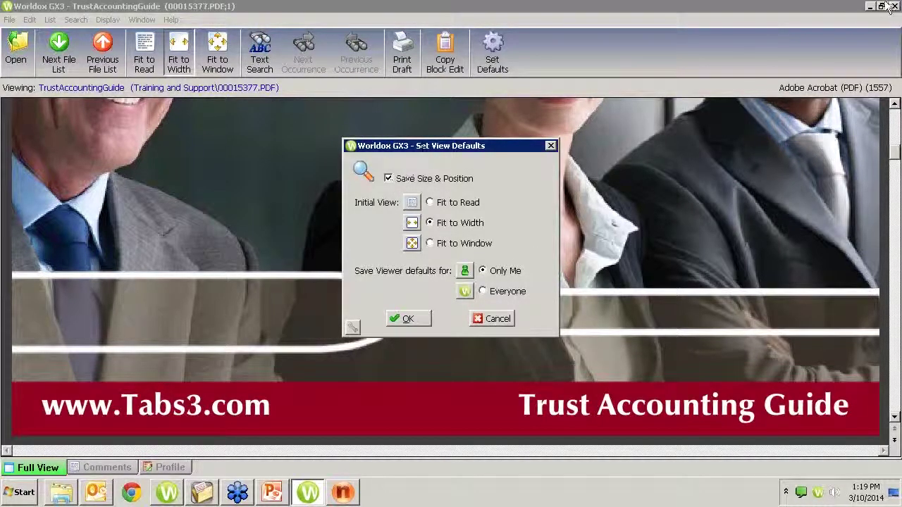
click(414, 321)
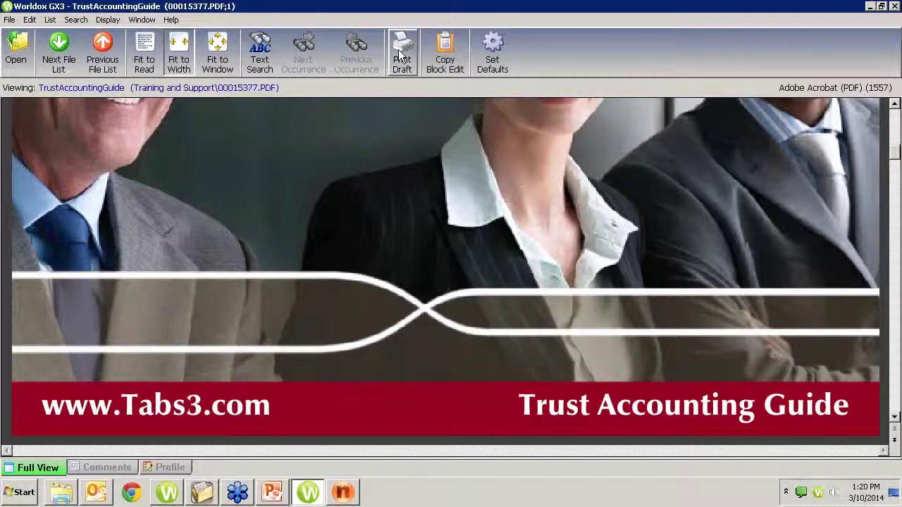
Search the text of TrustAccountingGuide for "version", check for a next occurrence, and end the search
click(266, 61)
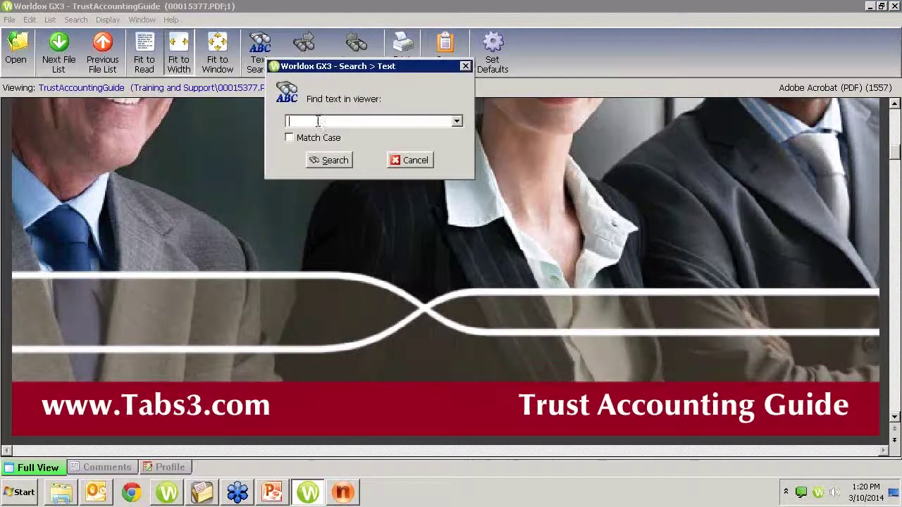
click(416, 160)
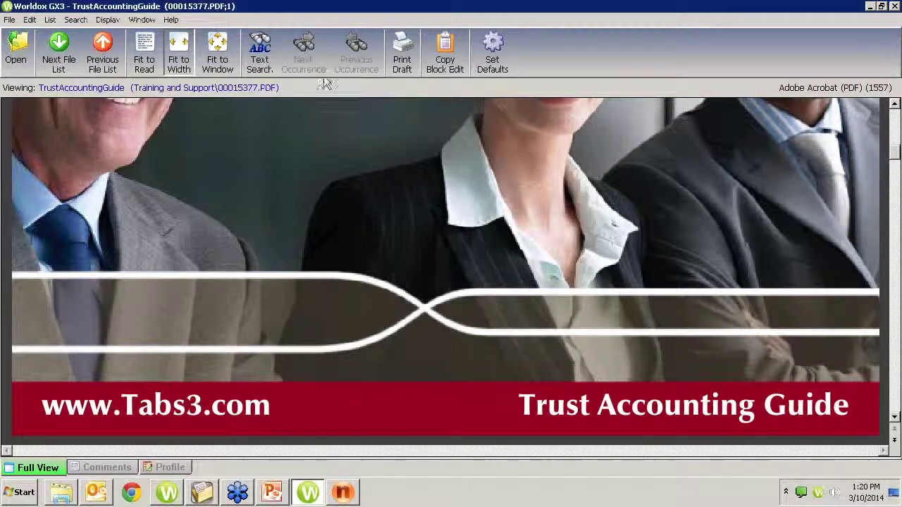
scroll(380, 296, down, 5)
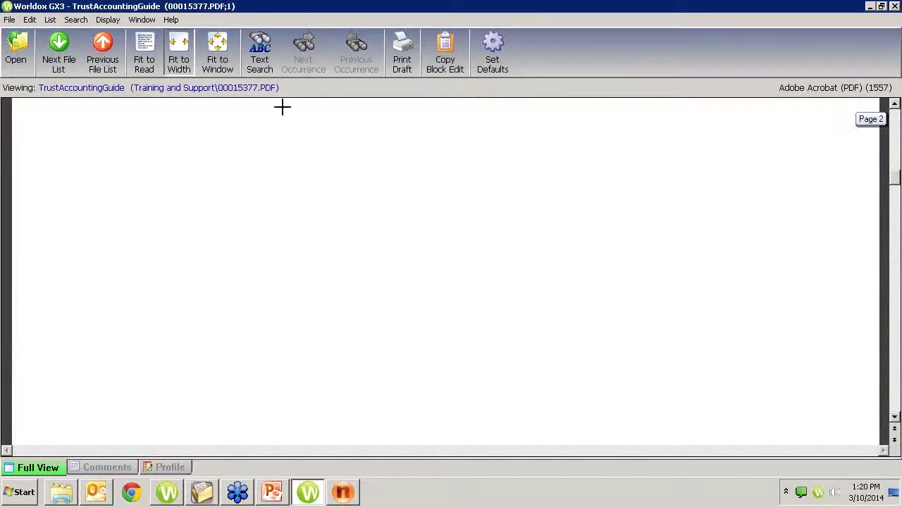
scroll(360, 159, down, 2)
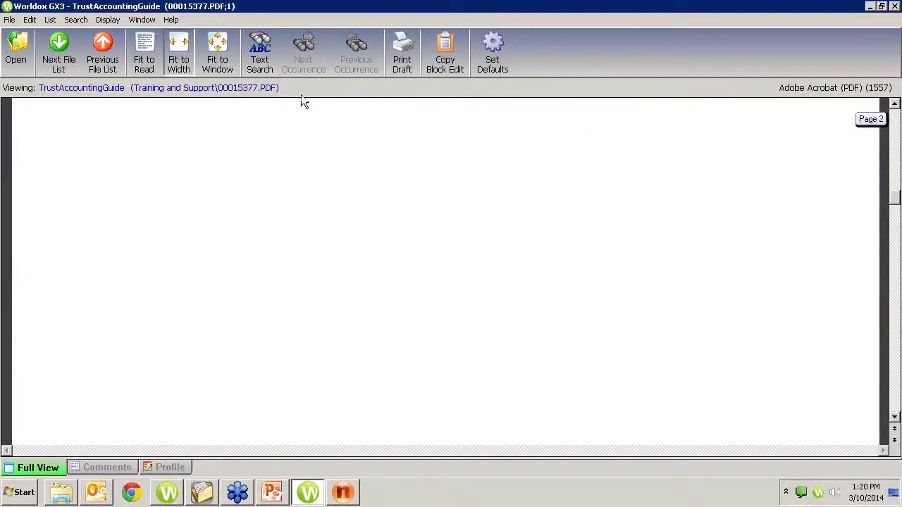
click(266, 57)
text(version)
key(Return)
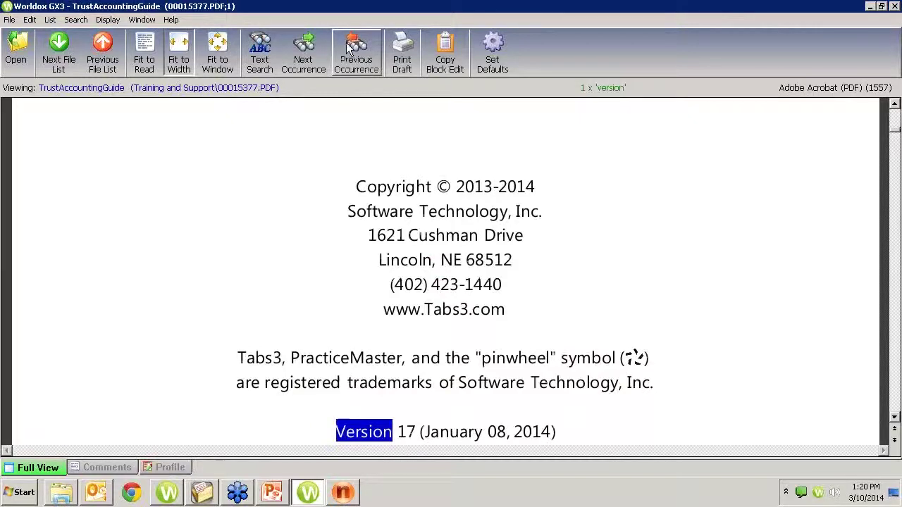
click(304, 55)
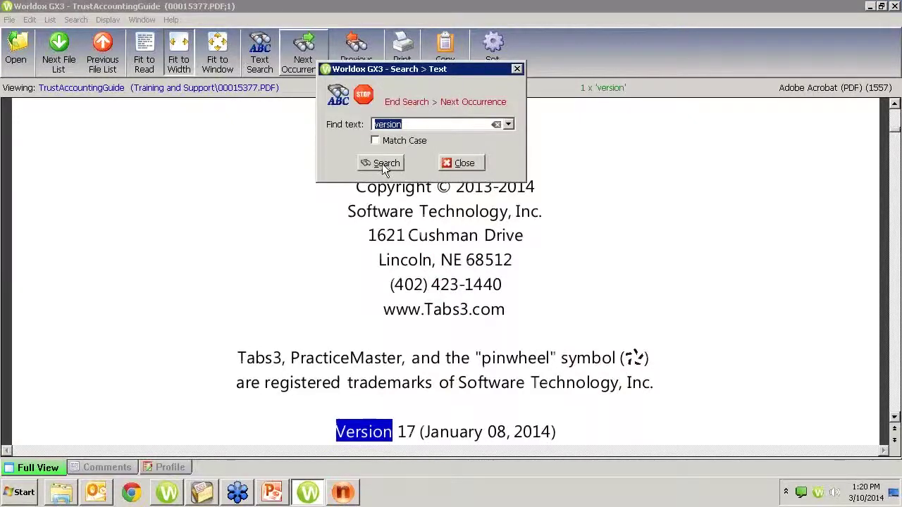
click(462, 164)
Compare the guide's page in Fit to Window, Fit to Width and Fit to Read, and review the view defaults without changing them
click(216, 62)
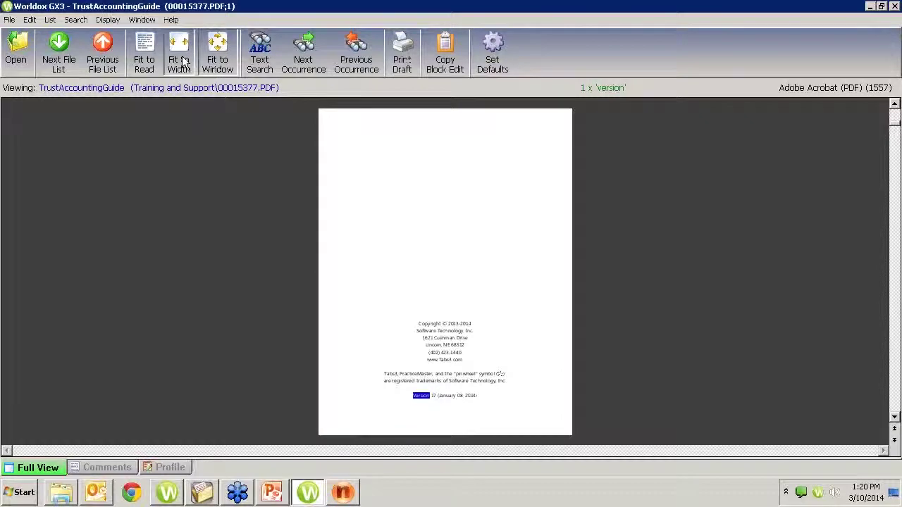
click(182, 62)
click(146, 60)
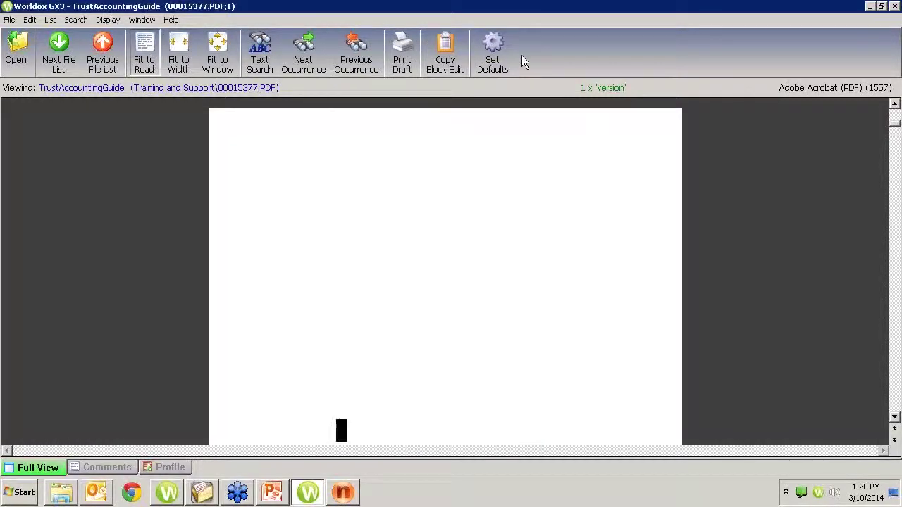
click(492, 52)
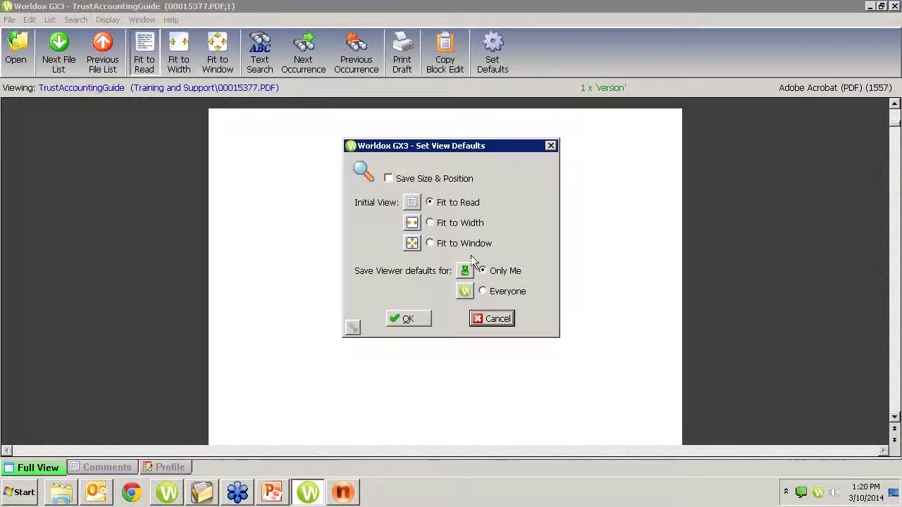
click(479, 321)
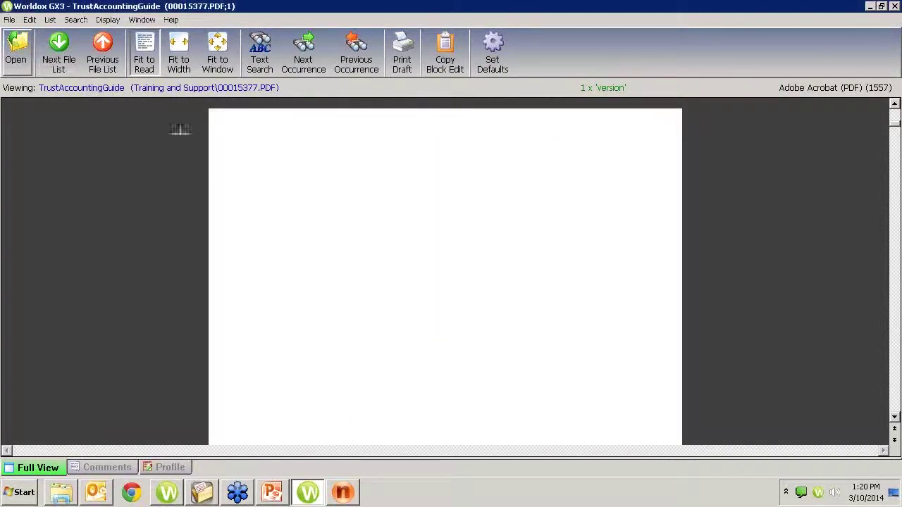
Advance the viewer to PracticeMaster Set Up and Training Guides Master Index, open it in Word for a look, and exit Word
click(60, 53)
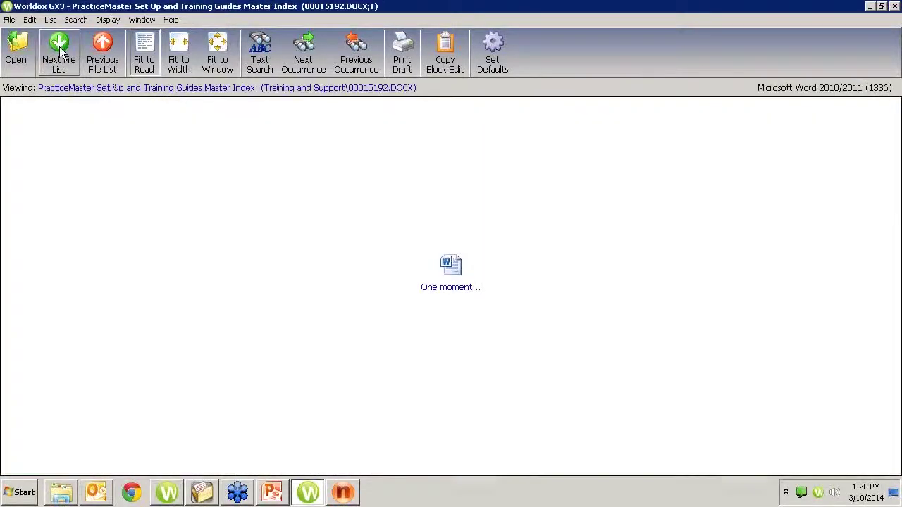
click(19, 59)
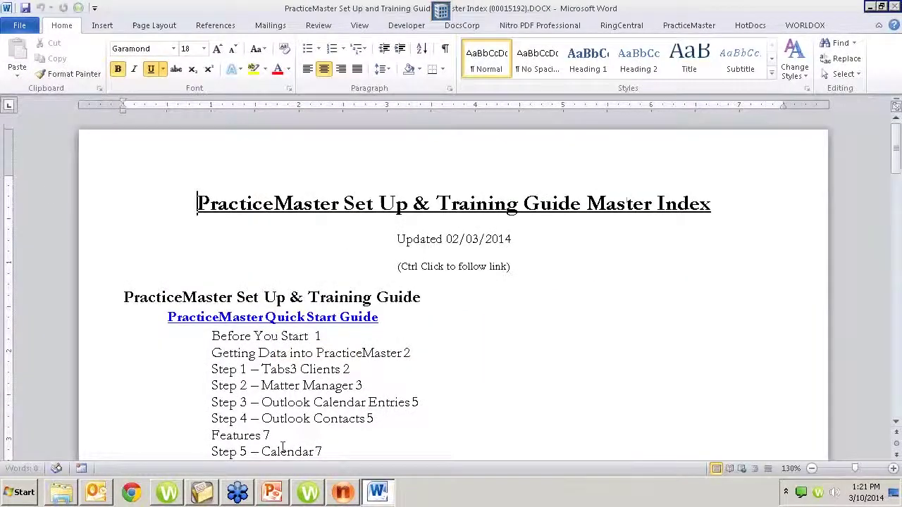
mouse_move(348, 497)
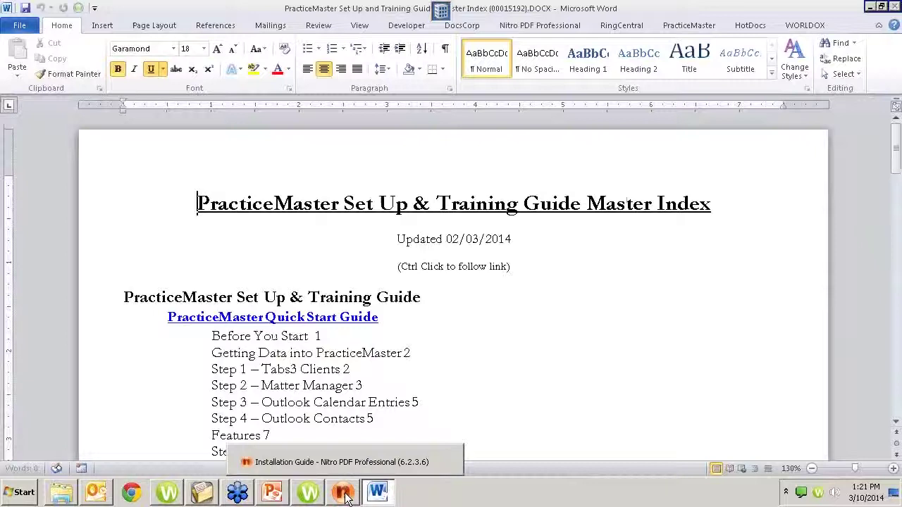
click(15, 27)
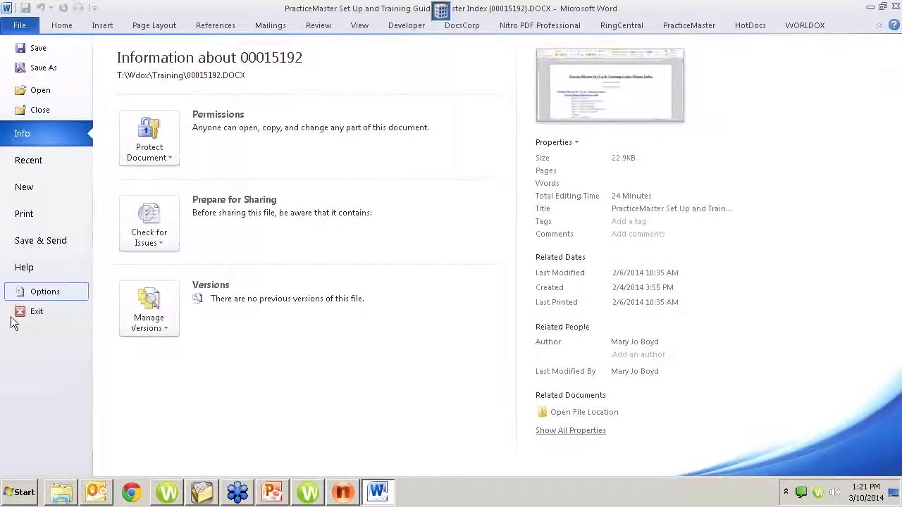
click(33, 310)
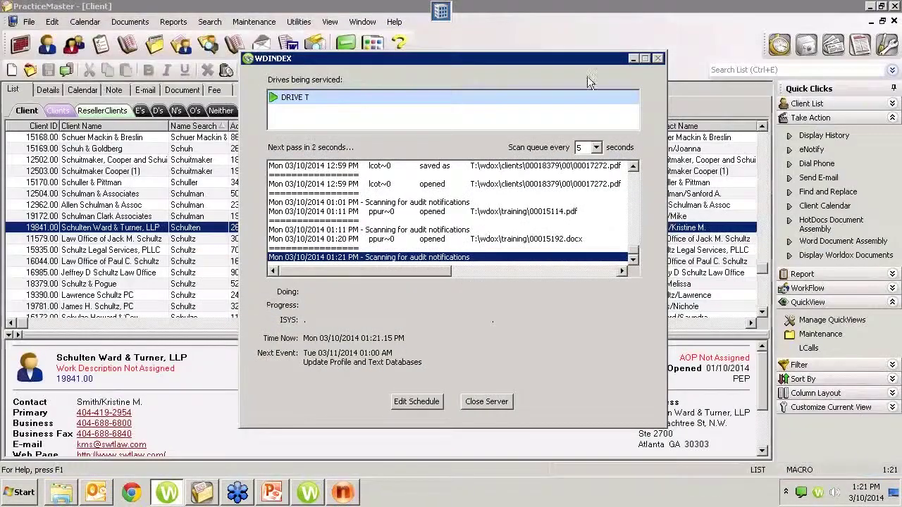
Minimize the WDINDEX window covering the PracticeMaster client list
click(633, 58)
mouse_move(270, 498)
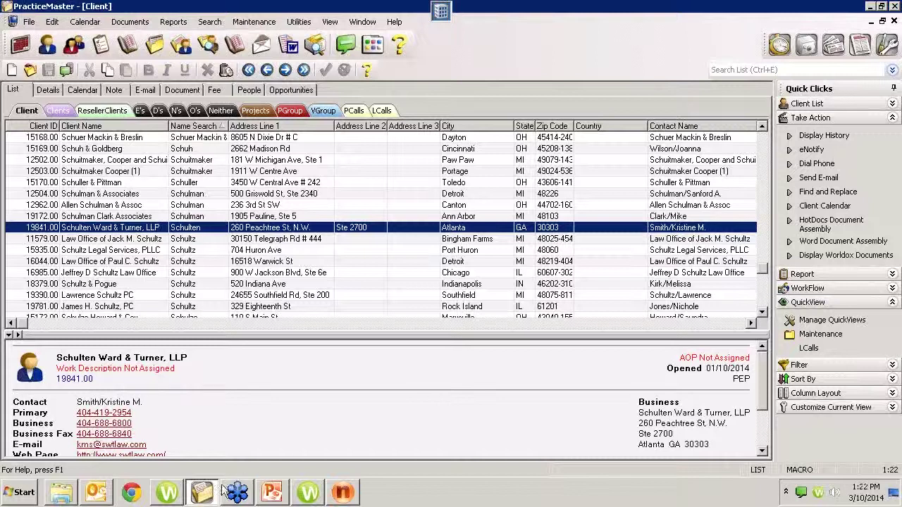
click(167, 492)
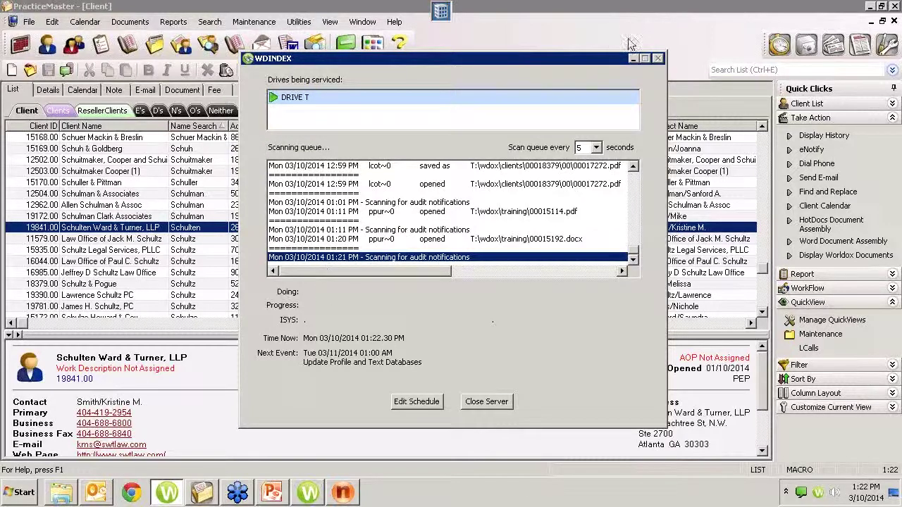
click(633, 58)
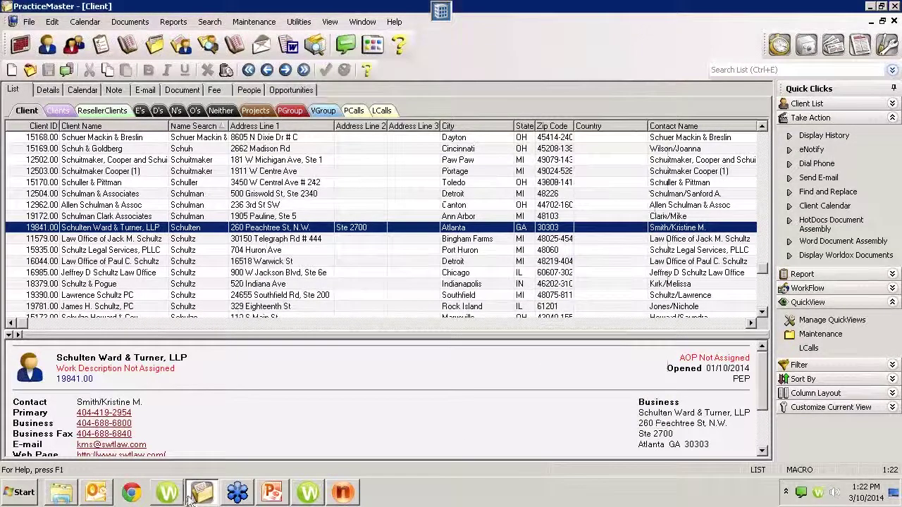
click(130, 497)
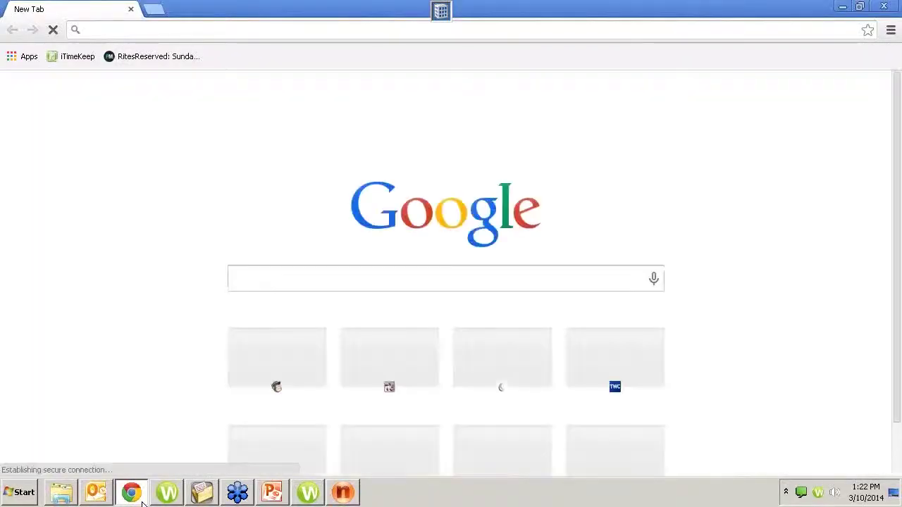
text(www.attorneycomputersystems.com)
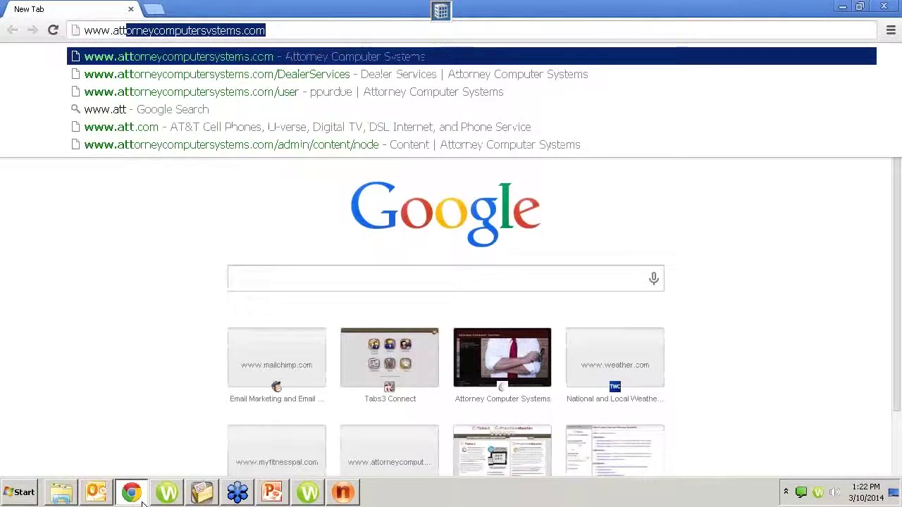
key(Return)
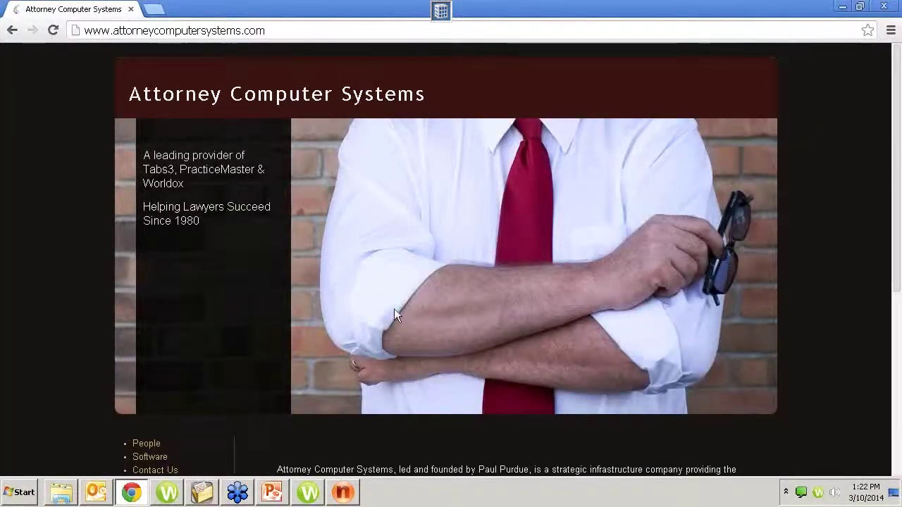
scroll(61, 432, down, 5)
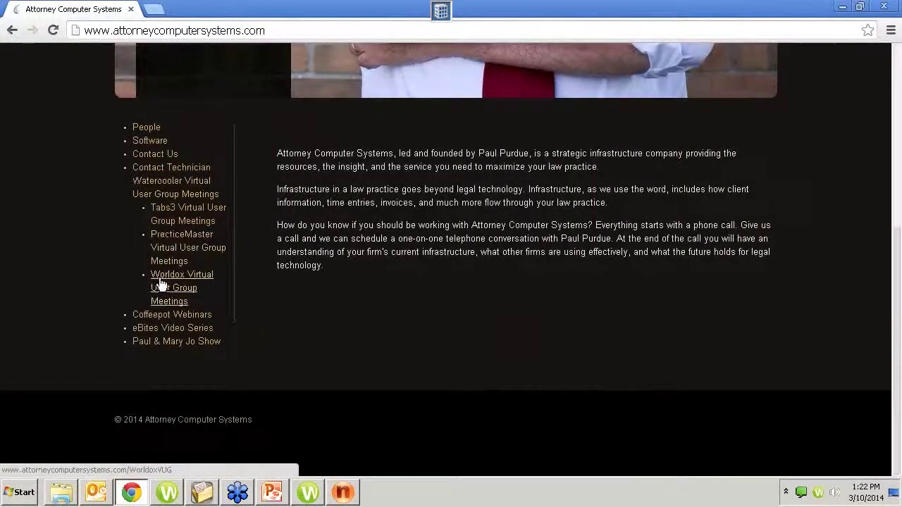
click(160, 281)
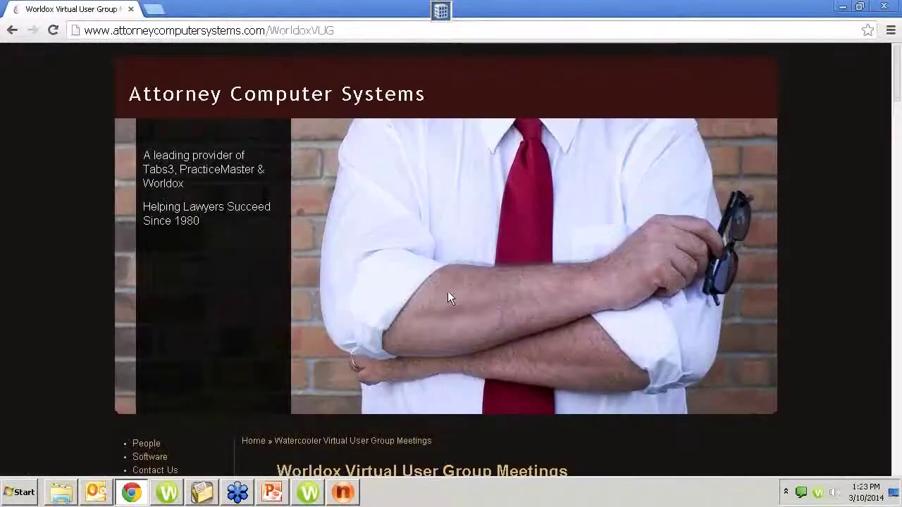
Look through the March 10, 2014 session description and the recordings of earlier Worldox Virtual User Group meetings
scroll(449, 300, down, 5)
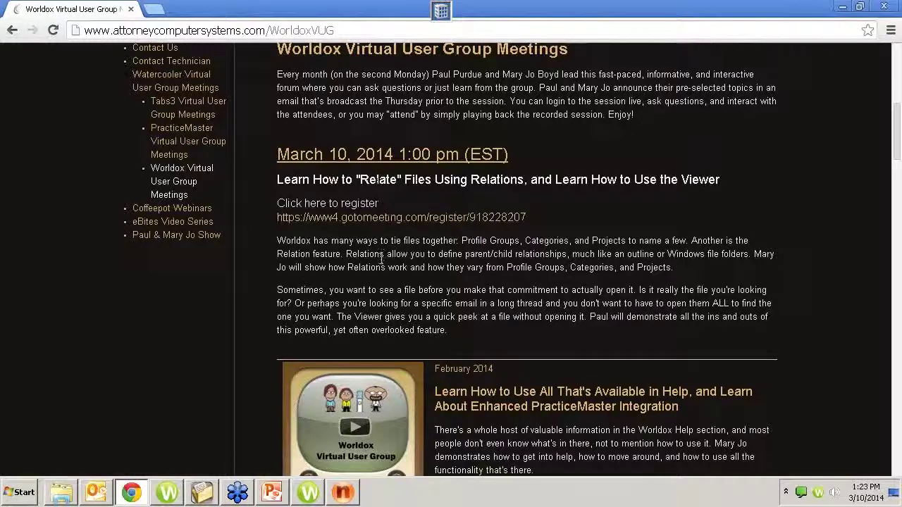
scroll(383, 258, down, 6)
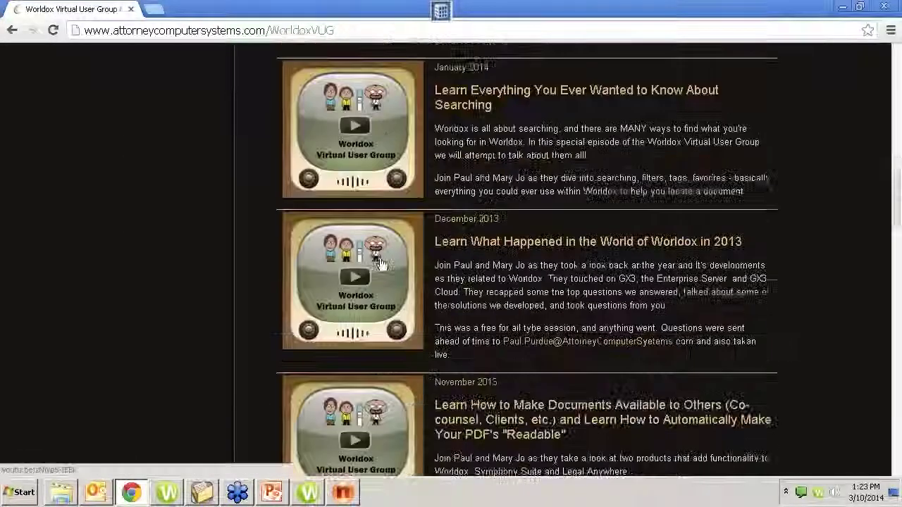
scroll(381, 260, down, 3)
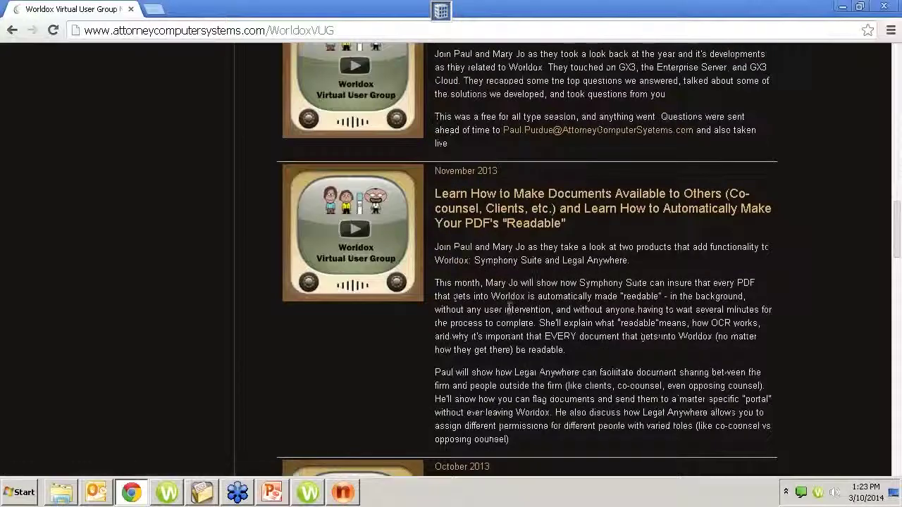
scroll(533, 316, down, 4)
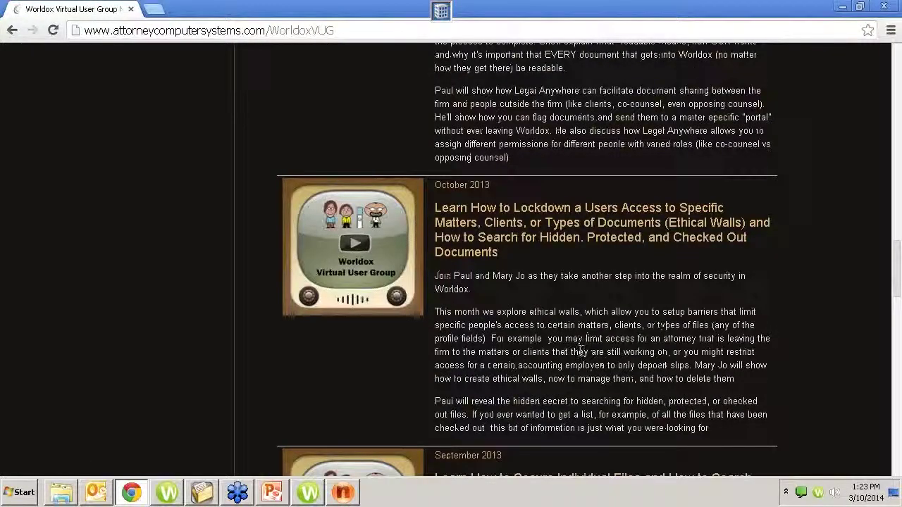
scroll(566, 358, up, 12)
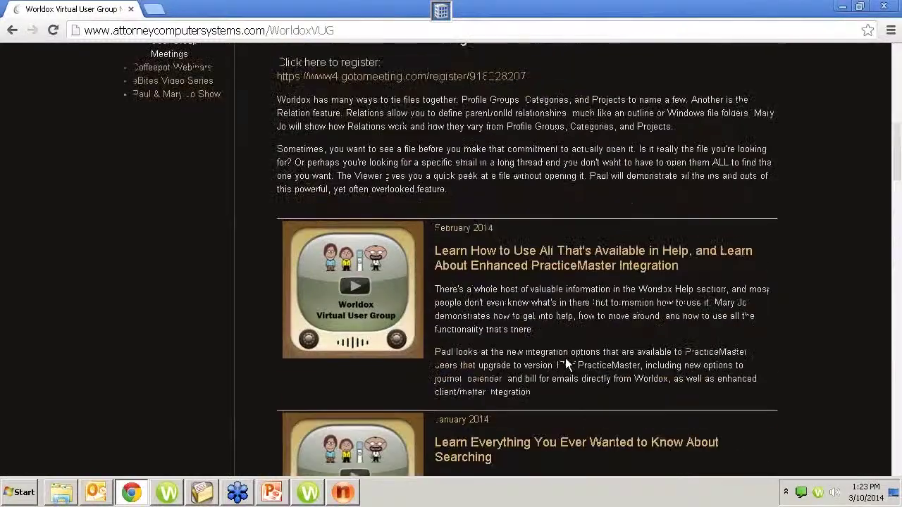
scroll(182, 424, up, 7)
scroll(176, 440, down, 4)
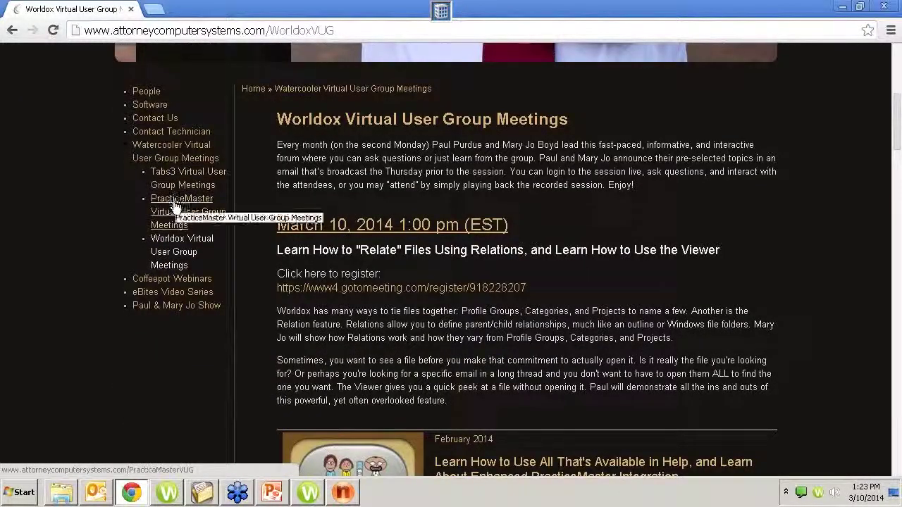
Open the Coffeepot Webinars page and read the March 14, 2014 workflows webinar announcement
click(156, 280)
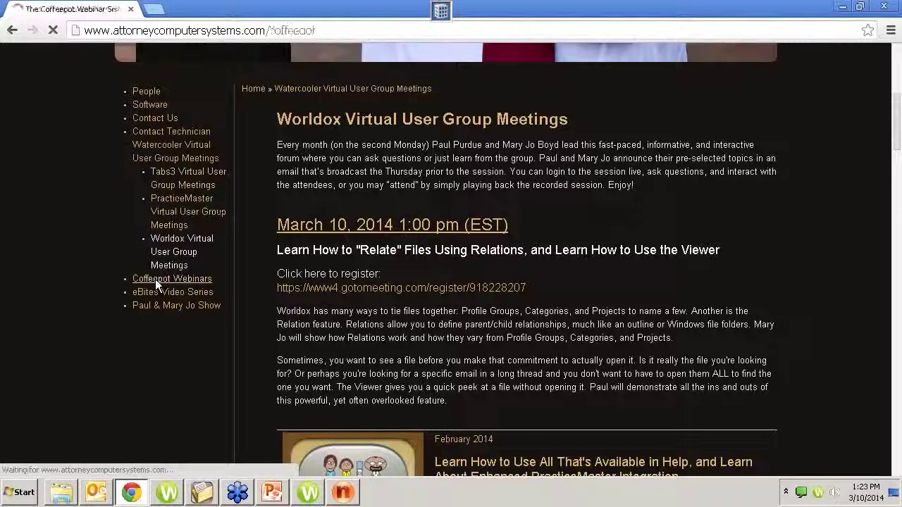
scroll(387, 309, down, 6)
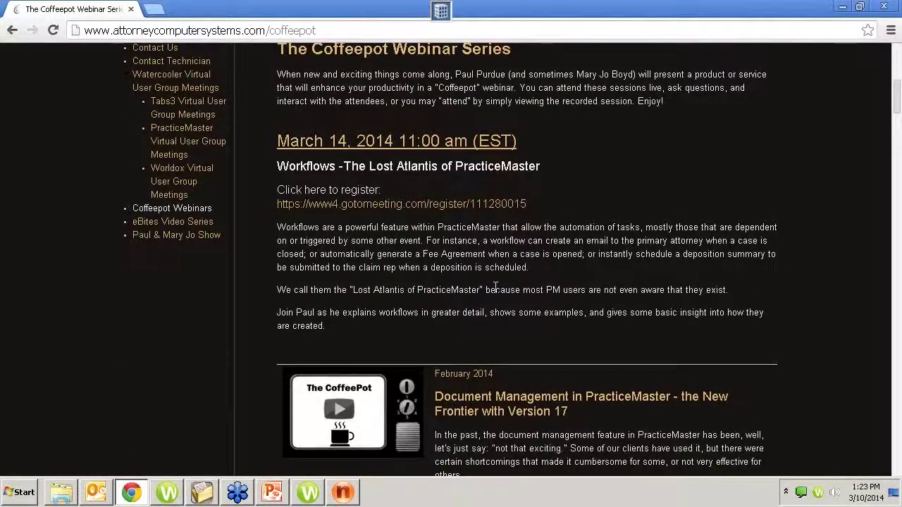
scroll(494, 287, down, 1)
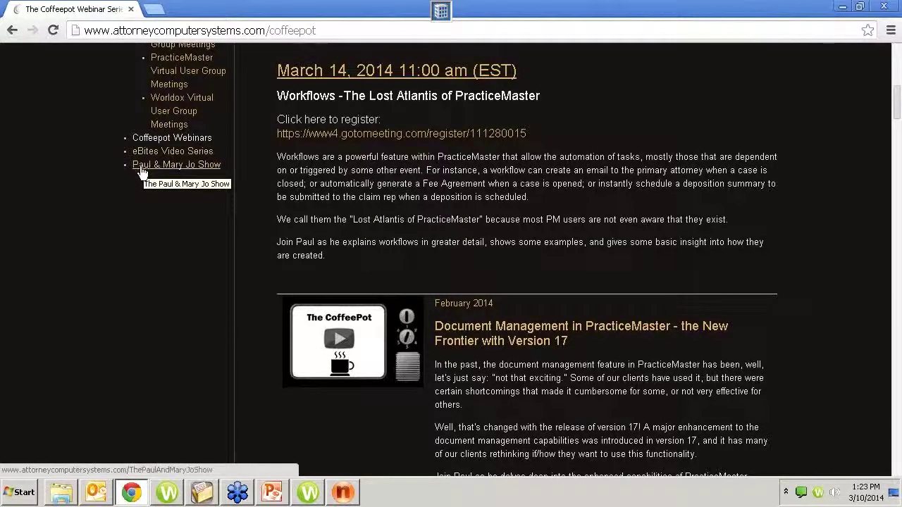
scroll(217, 265, up, 4)
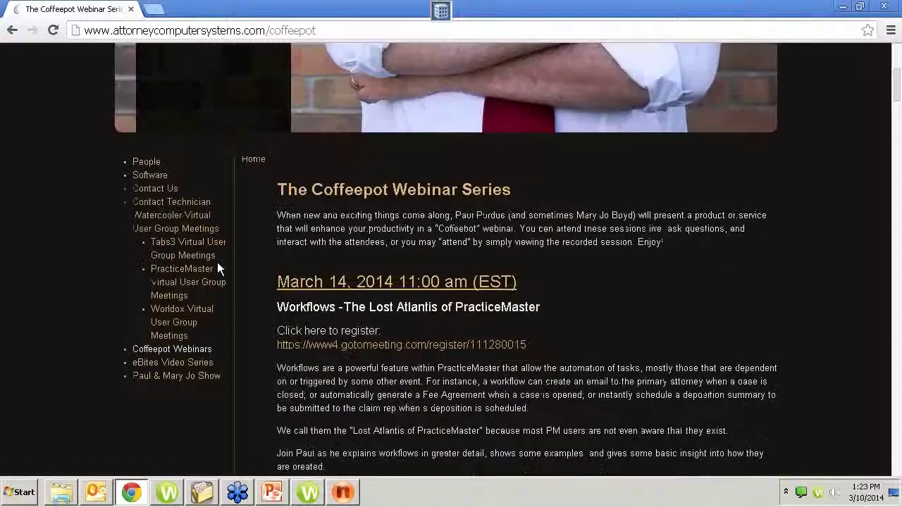